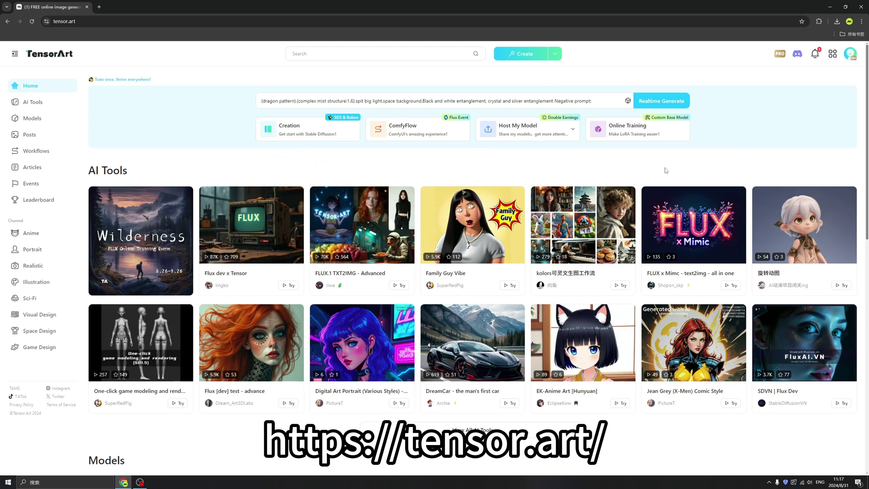
# - Open the account menu, view the available interface languages, then close the list
pyautogui.click(850, 54)
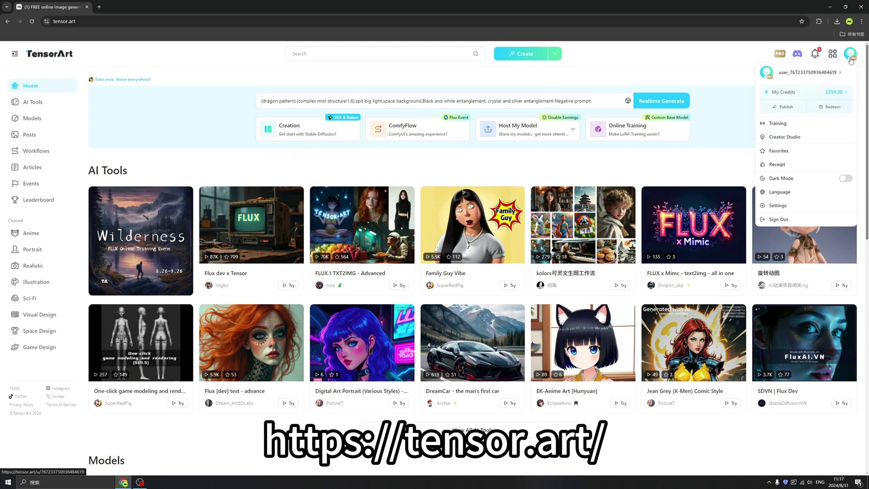
pyautogui.click(779, 192)
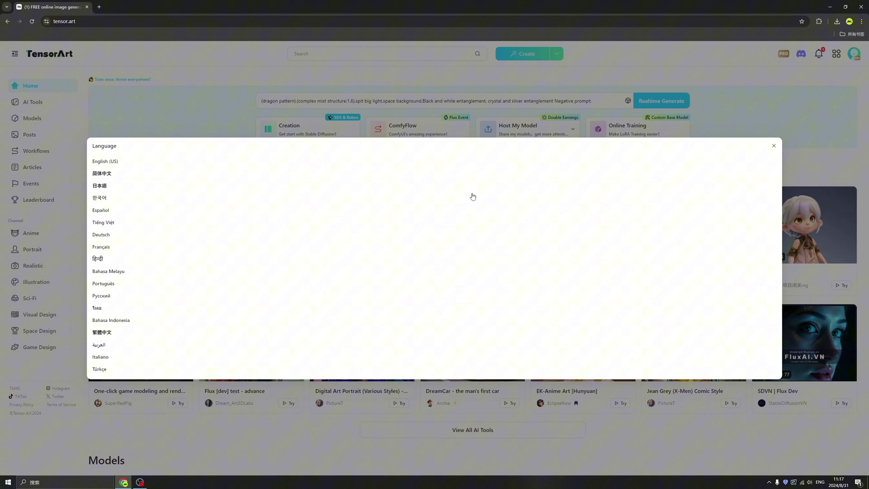
pyautogui.click(712, 118)
# - Switch the site to Dark Mode from the account menu and back to light
pyautogui.click(850, 54)
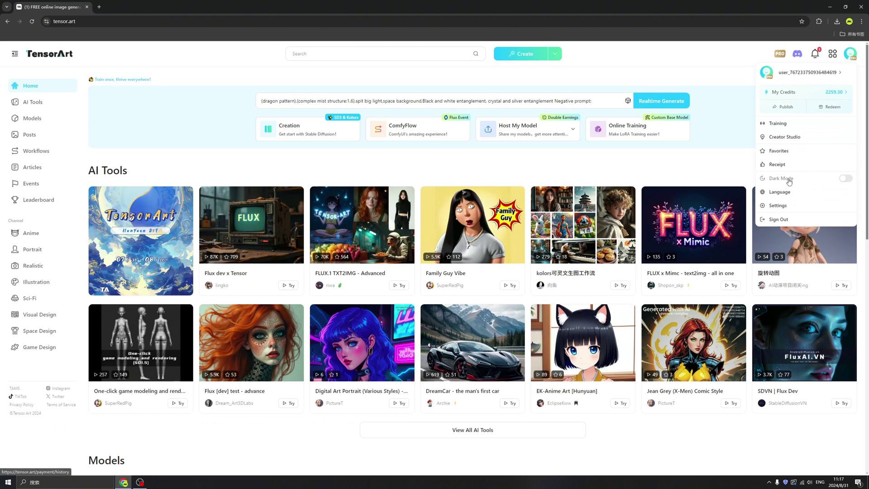
pyautogui.click(844, 179)
pyautogui.click(844, 178)
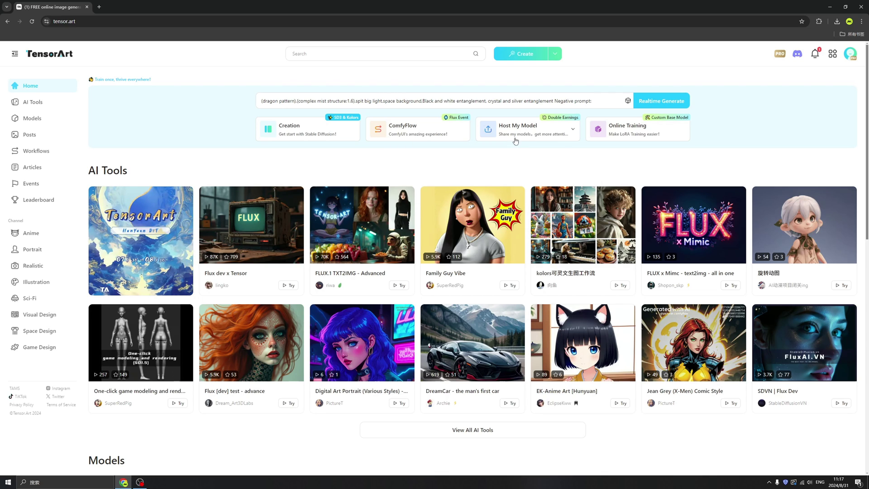
pyautogui.moveTo(523, 139)
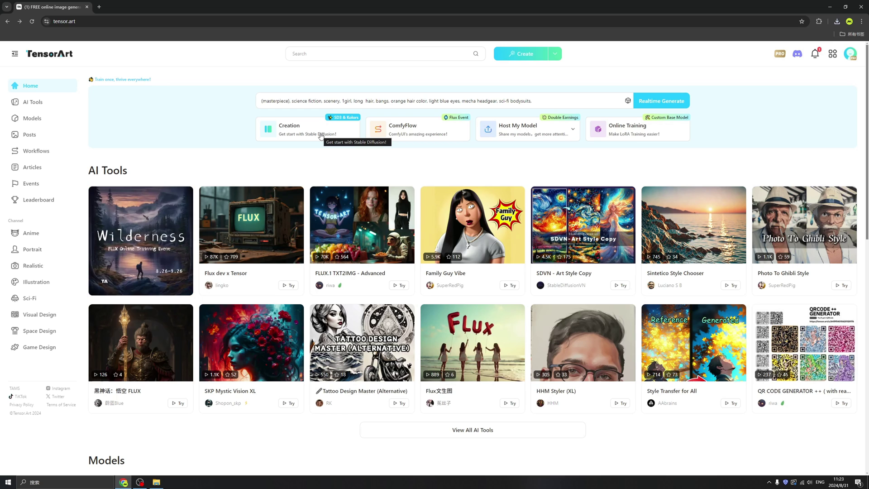
# - In Text2Img, replace the prompt with 'A boy with gun in cyberpunk city at night, raining'
pyautogui.click(320, 136)
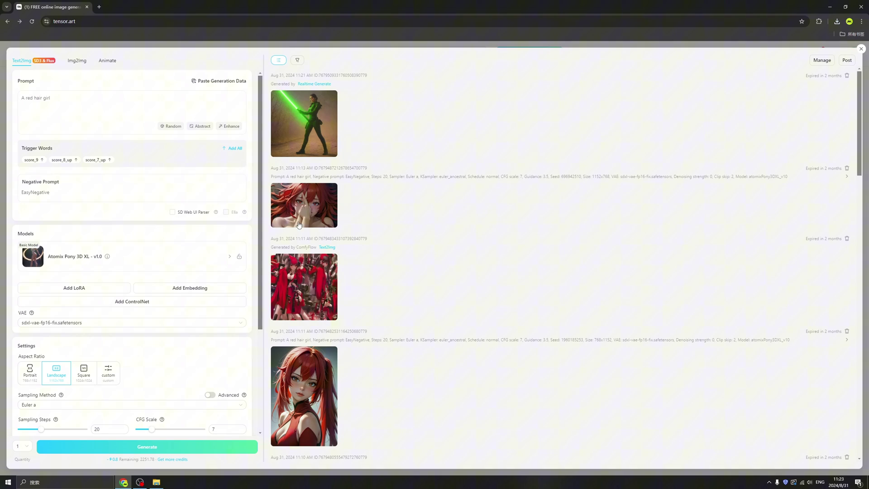
pyautogui.scroll(-1, 357, 257)
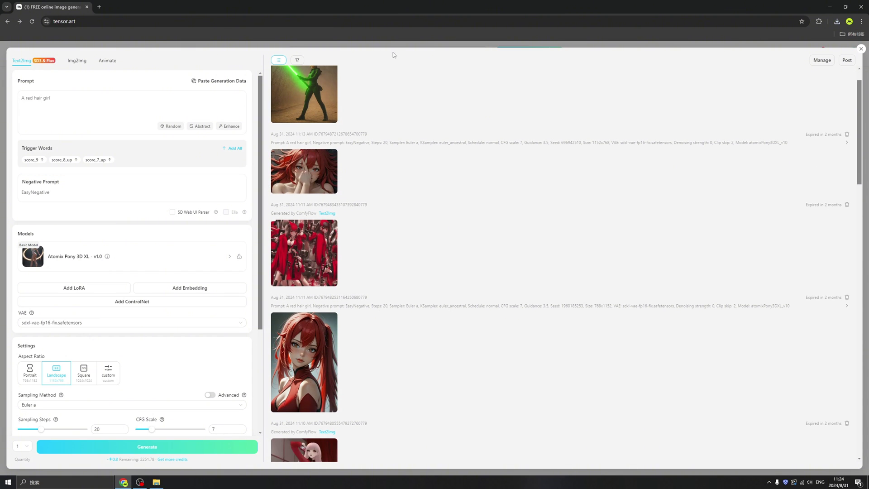
pyautogui.click(69, 101)
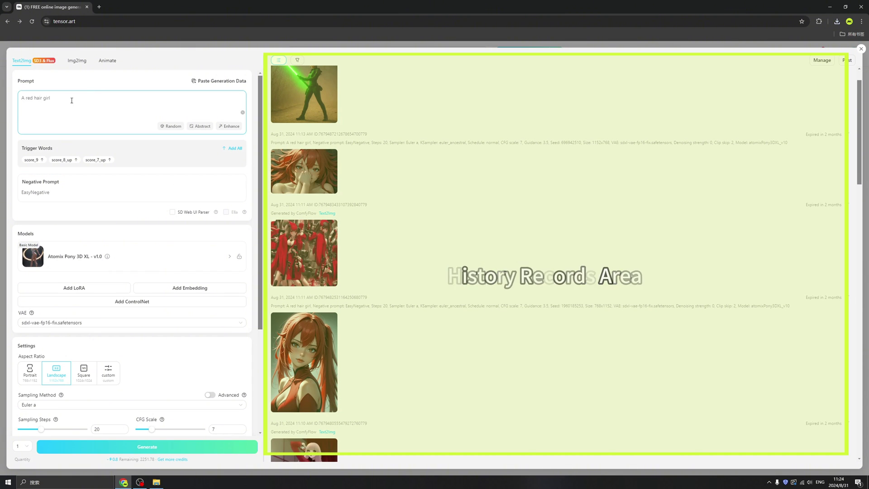
pyautogui.scroll(-4, 160, 166)
pyautogui.scroll(4, 160, 167)
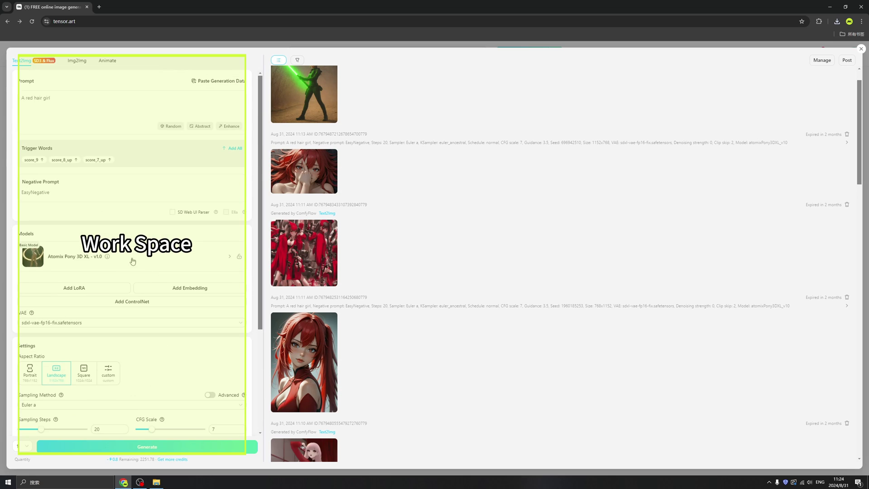
pyautogui.tripleClick(75, 104)
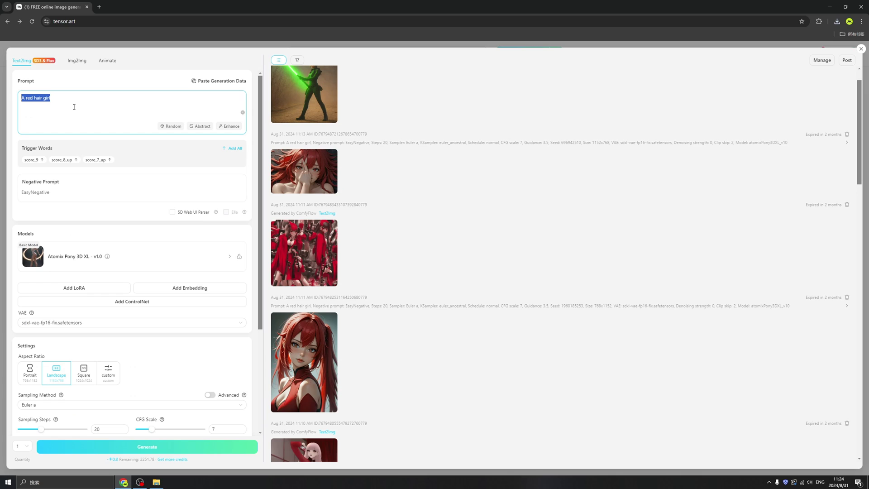
pyautogui.write('A boy with gun in cyberpunk city at night, raining')
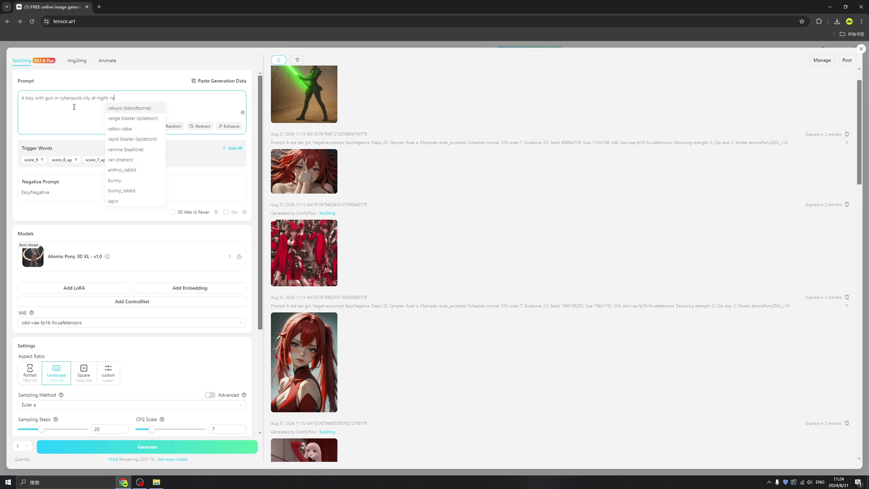
# - Select the EasyNegative negative prompt text and open the base model library
pyautogui.click(72, 194)
pyautogui.moveTo(73, 195); pyautogui.dragTo(13, 192)
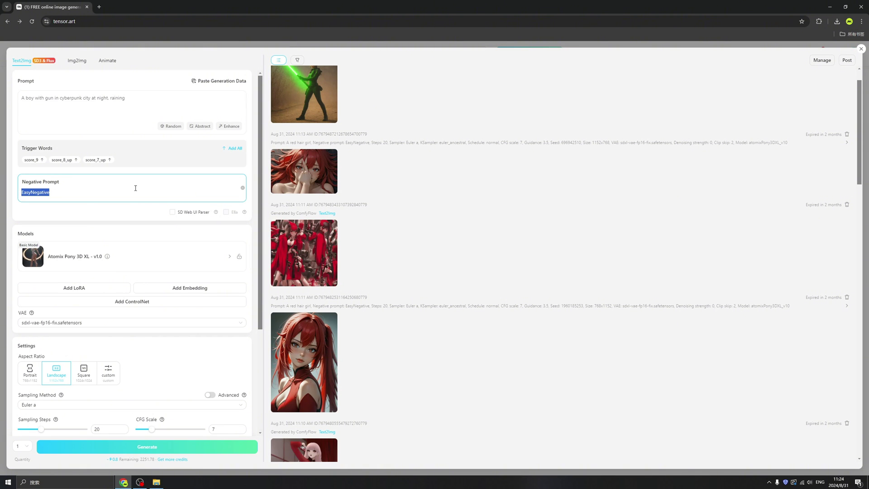
pyautogui.click(106, 211)
pyautogui.scroll(-2, 110, 216)
pyautogui.click(109, 190)
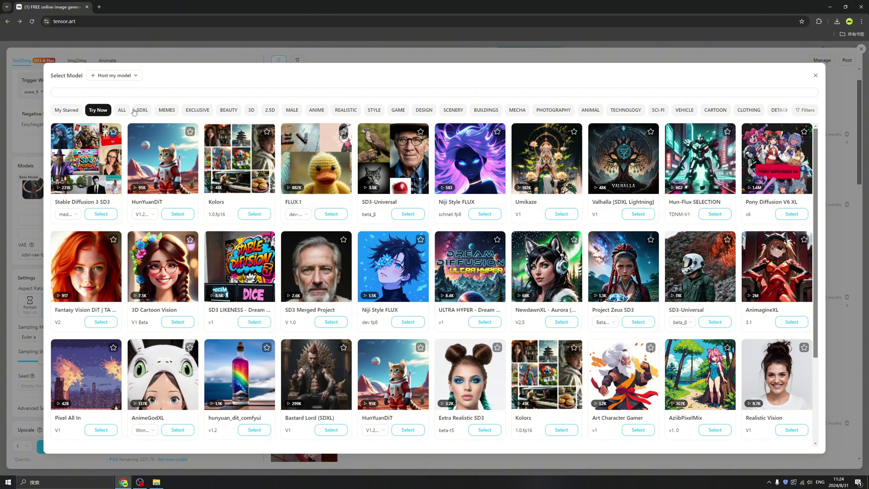
# - Filter models by MALE and select SakuraSakuma Mix -Pony- 1.0 E.M. as the base model
pyautogui.click(293, 111)
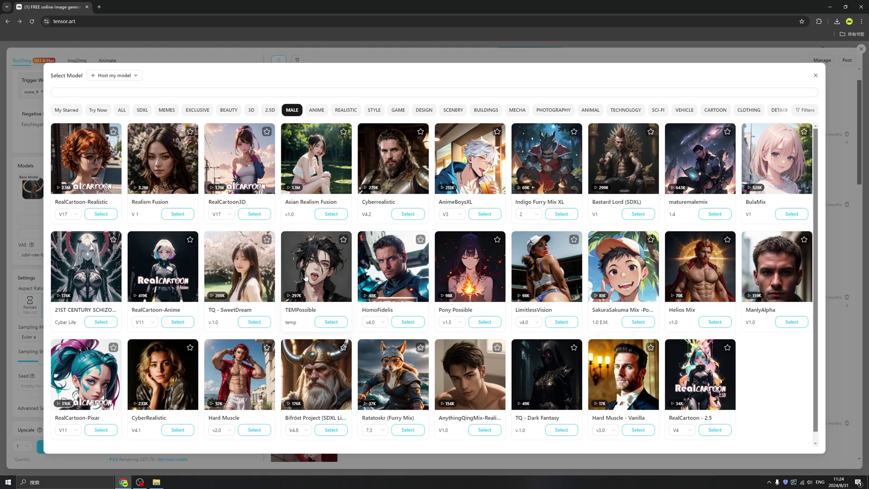
pyautogui.scroll(-1, 306, 277)
pyautogui.scroll(-3, 393, 299)
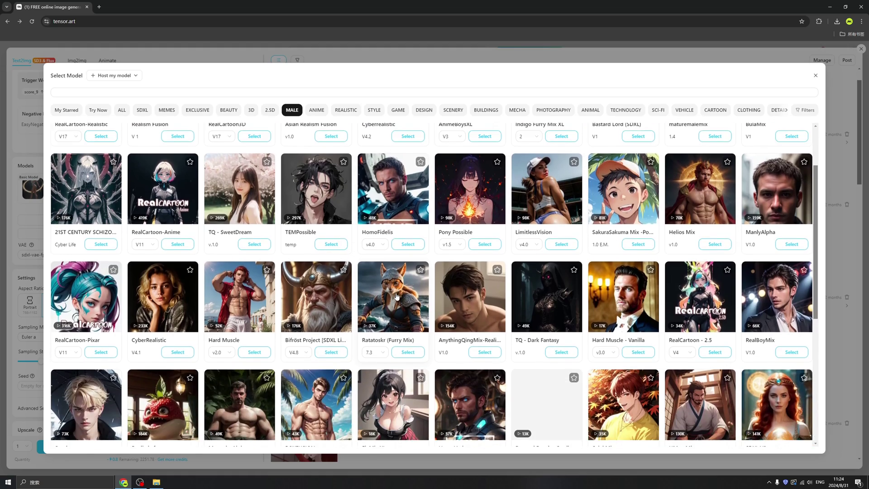
pyautogui.click(638, 211)
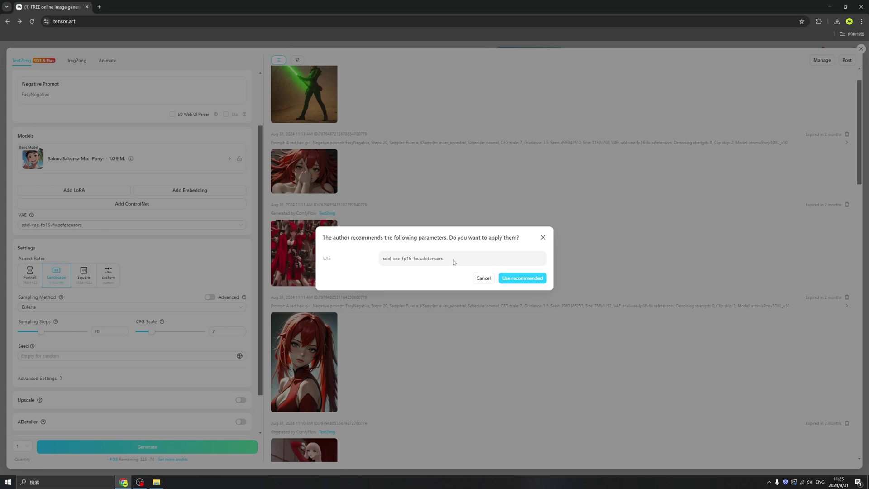
# - Apply the recommended VAE sdxl-vae-fp16-fix.safetensors and set the aspect ratio to Portrait
pyautogui.click(513, 280)
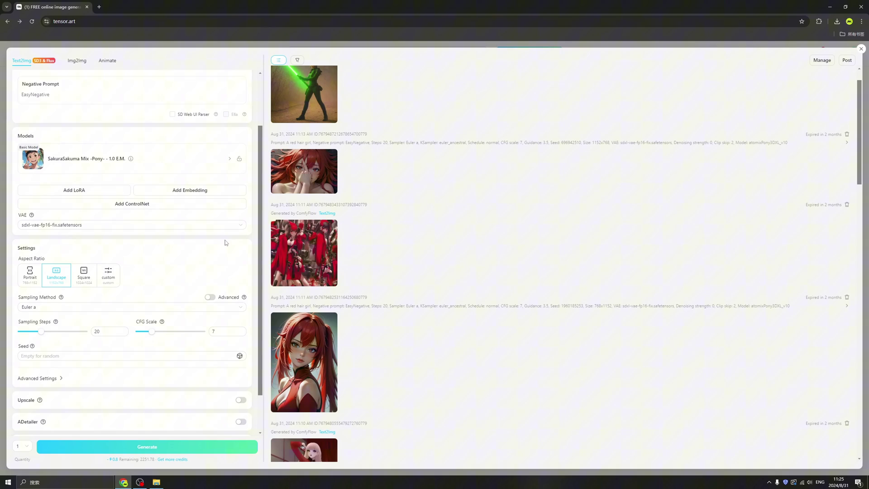
pyautogui.scroll(-1, 138, 276)
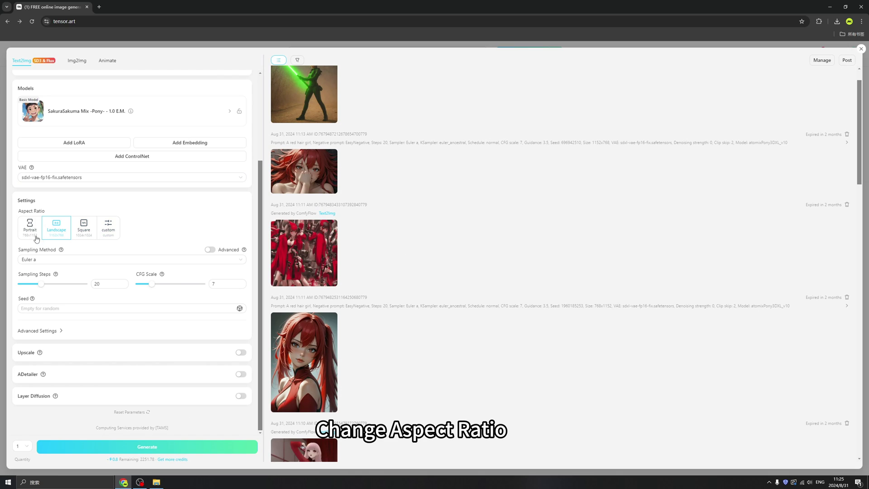
pyautogui.click(31, 235)
pyautogui.scroll(2, 100, 251)
pyautogui.scroll(-2, 101, 213)
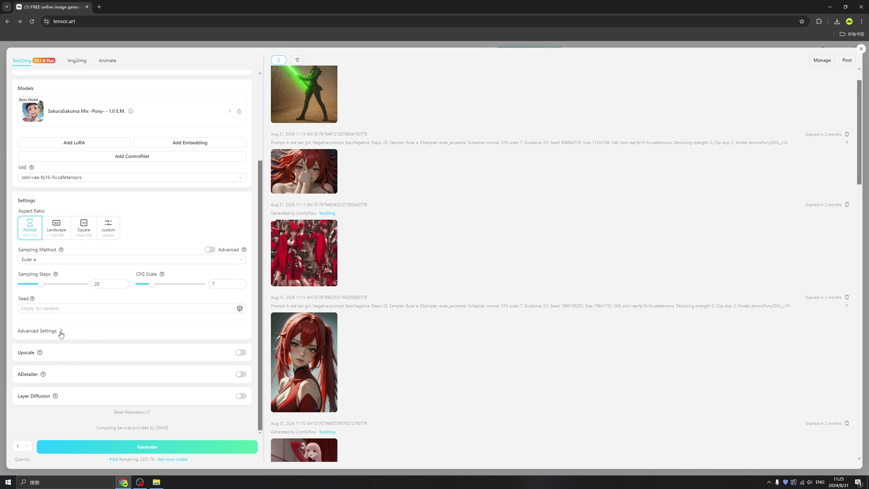
# - Leave the Seed field empty for a random seed and scroll down to Generate
pyautogui.click(75, 308)
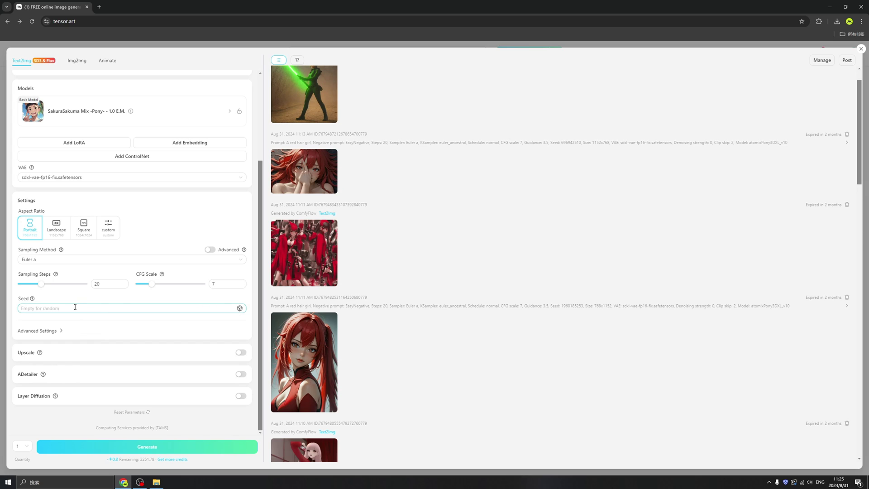
pyautogui.scroll(3, 89, 300)
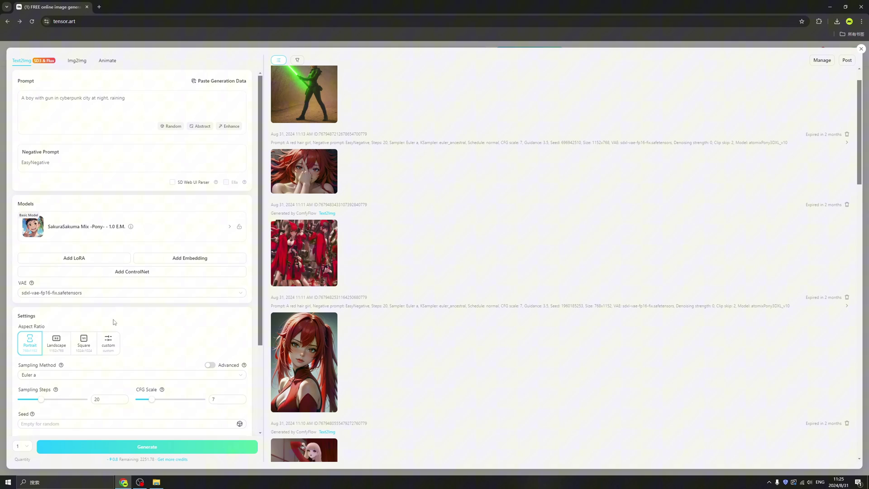
pyautogui.scroll(-3, 135, 286)
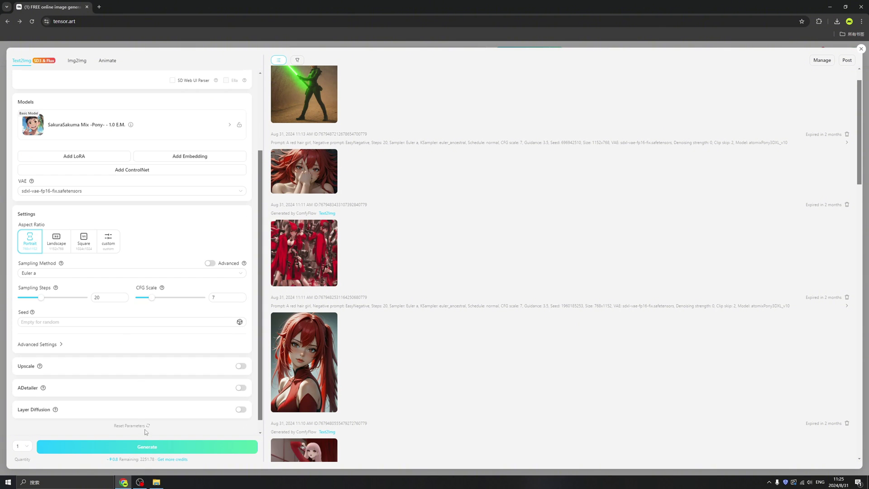
# - Generate the cyberpunk boy image, checking the remaining daily credits while it renders
pyautogui.click(162, 452)
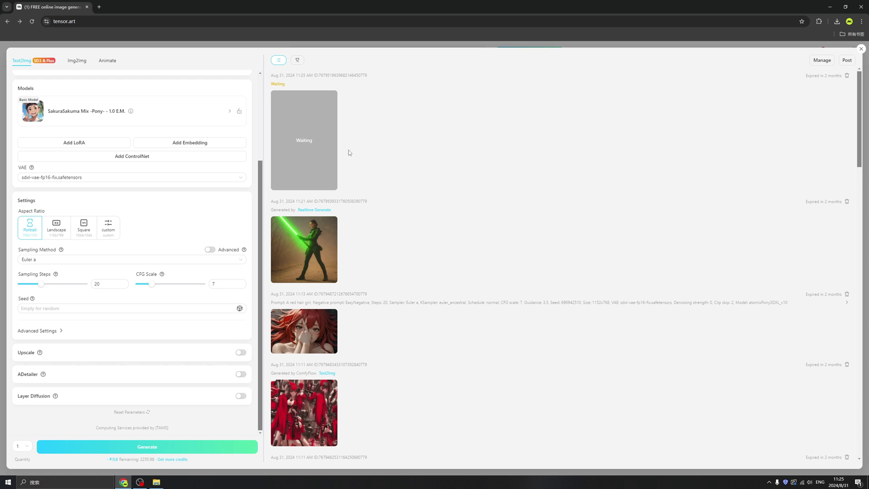
pyautogui.click(182, 461)
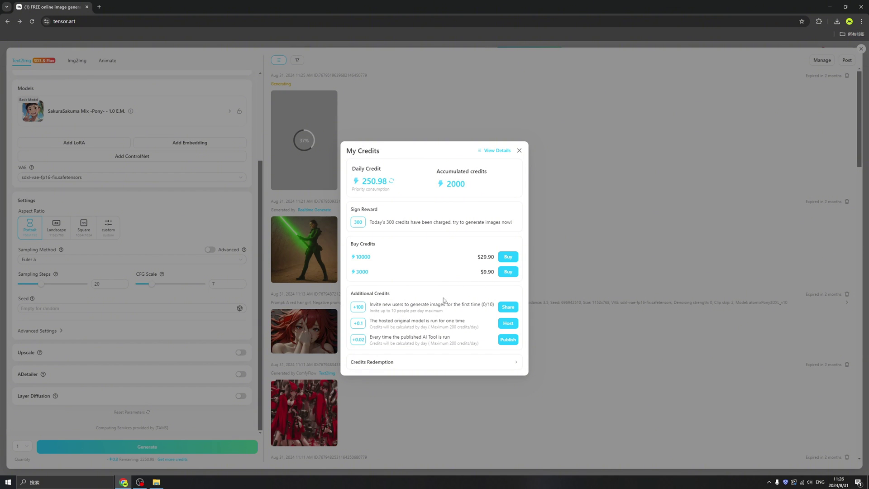
pyautogui.click(519, 151)
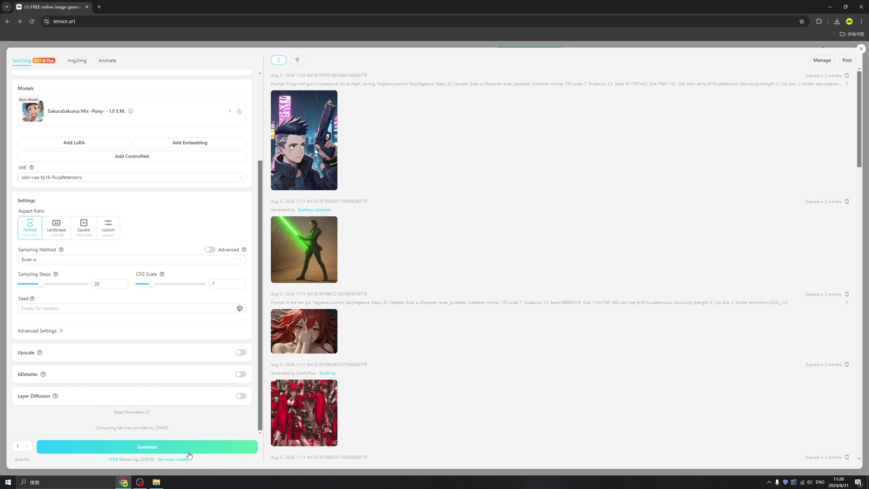
pyautogui.moveTo(300, 153)
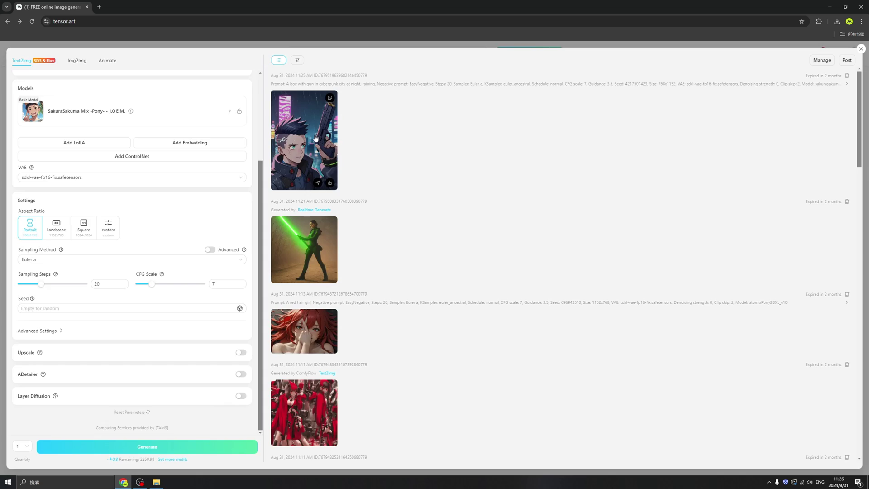
pyautogui.click(315, 138)
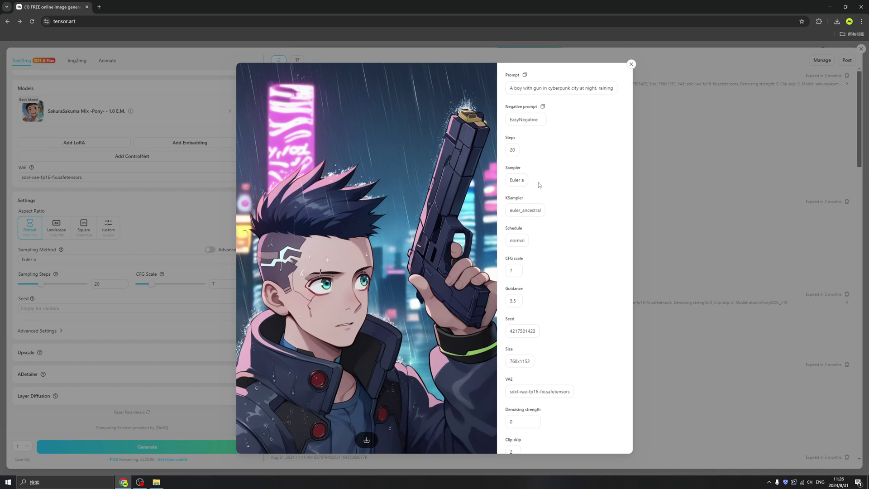
pyautogui.scroll(-1, 558, 242)
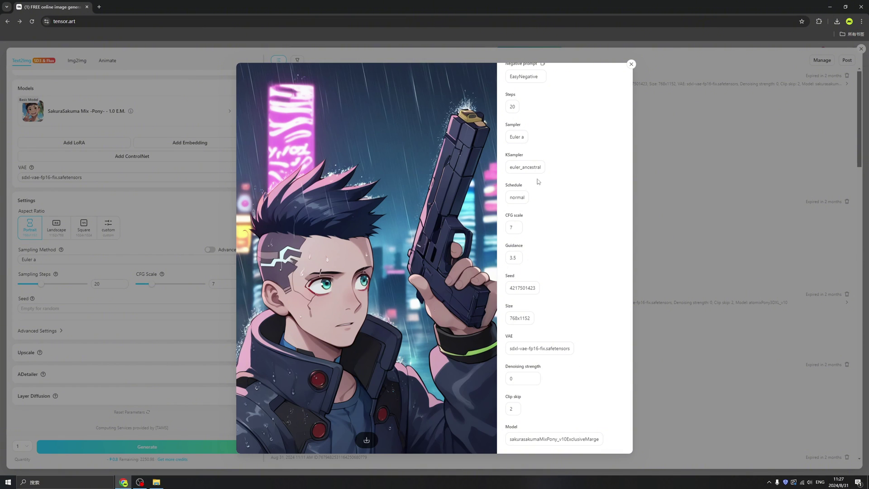
pyautogui.scroll(1, 537, 217)
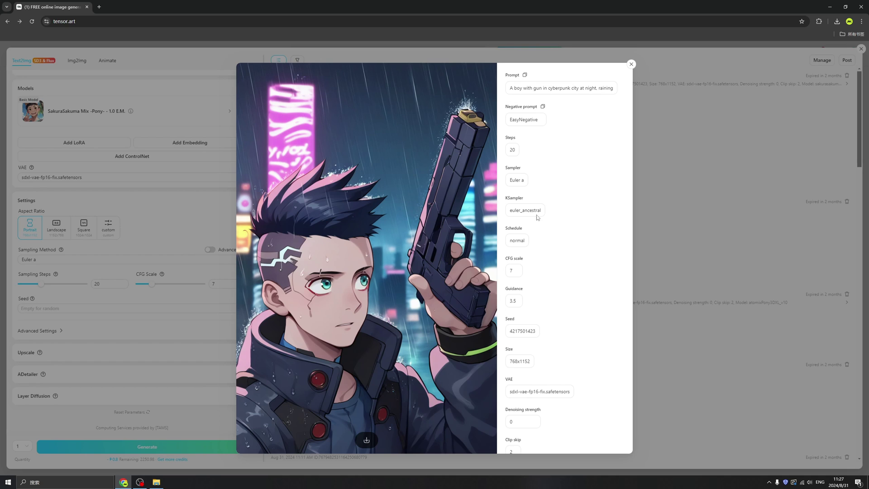
pyautogui.click(646, 177)
pyautogui.moveTo(330, 98)
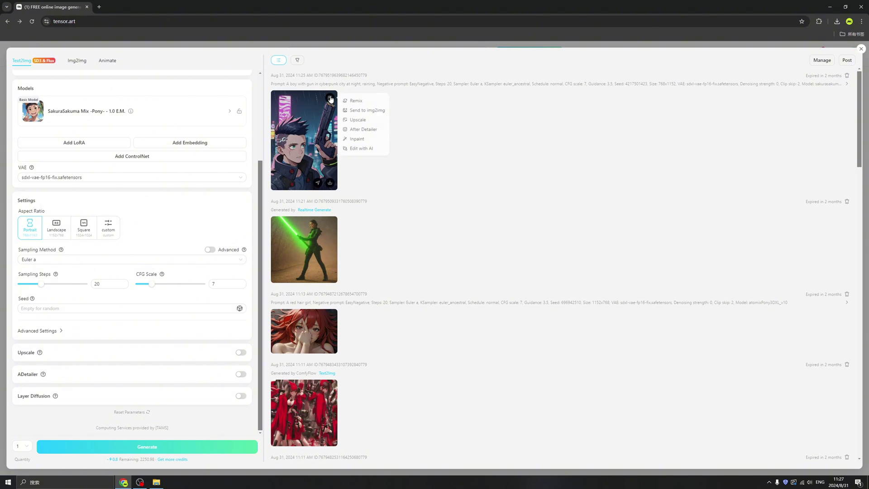
# - Send the boy image to Inpaint and mask over his face with mask blur 4
pyautogui.click(358, 140)
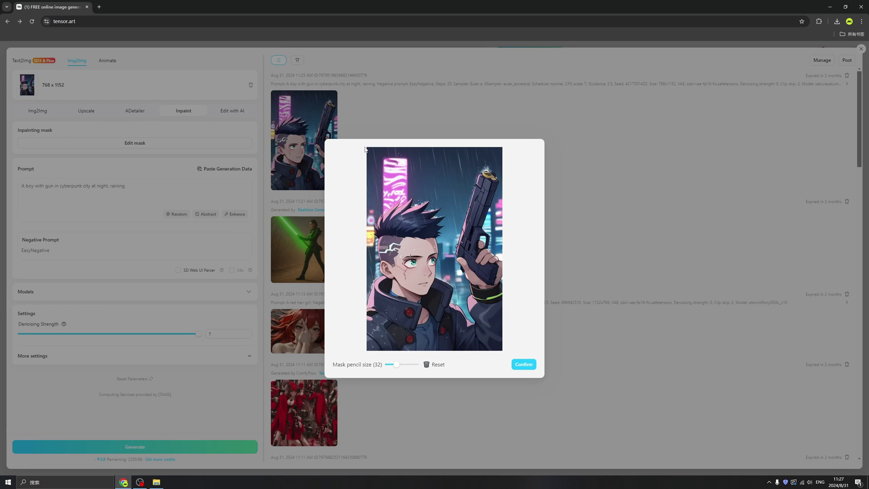
pyautogui.moveTo(427, 274)
pyautogui.mouseDown()
pyautogui.moveTo(406, 287)
pyautogui.moveTo(436, 281)
pyautogui.mouseUp()
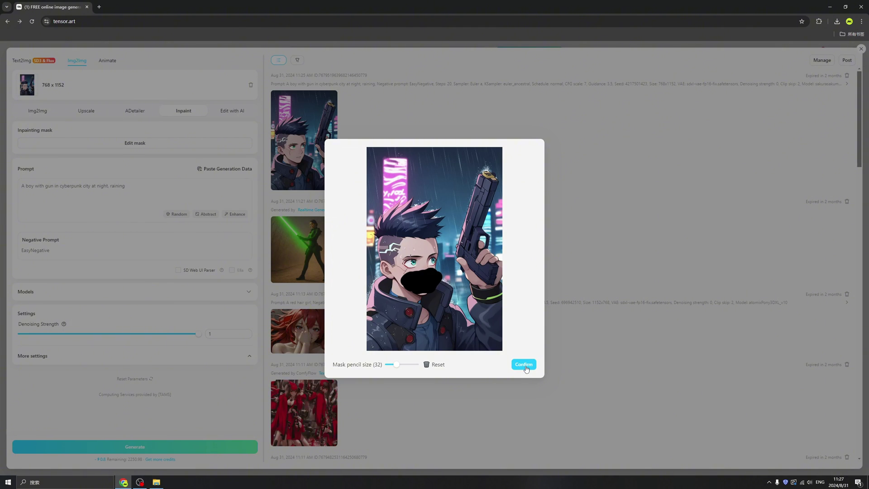
pyautogui.click(516, 364)
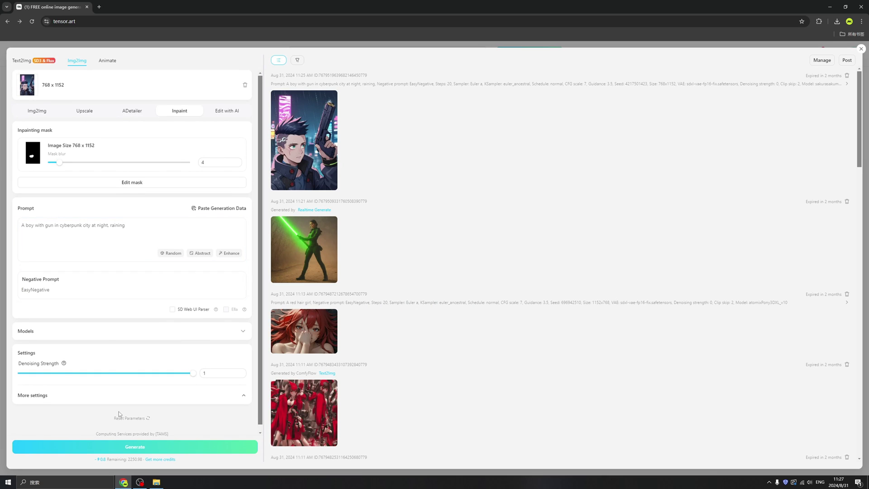
# - Open the boy image's full preview with its parameters, then close it
pyautogui.scroll(-1, 134, 295)
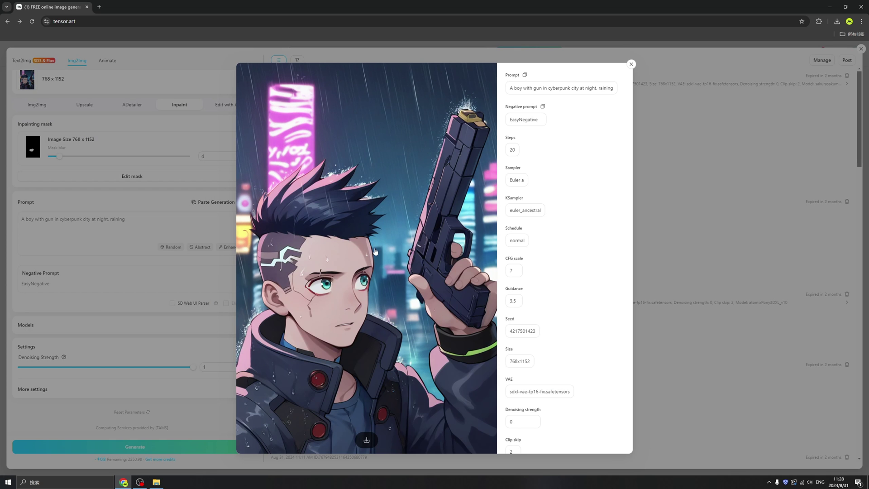
pyautogui.click(306, 167)
pyautogui.click(630, 64)
pyautogui.moveTo(332, 138)
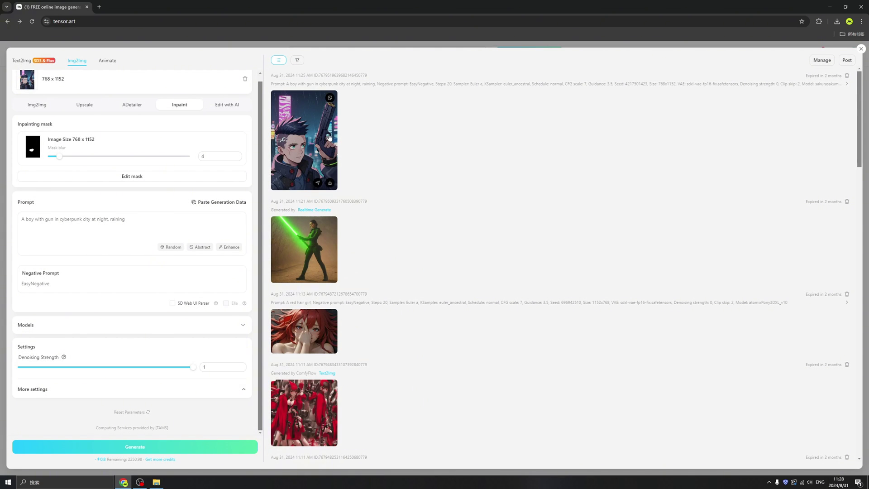
pyautogui.moveTo(330, 97)
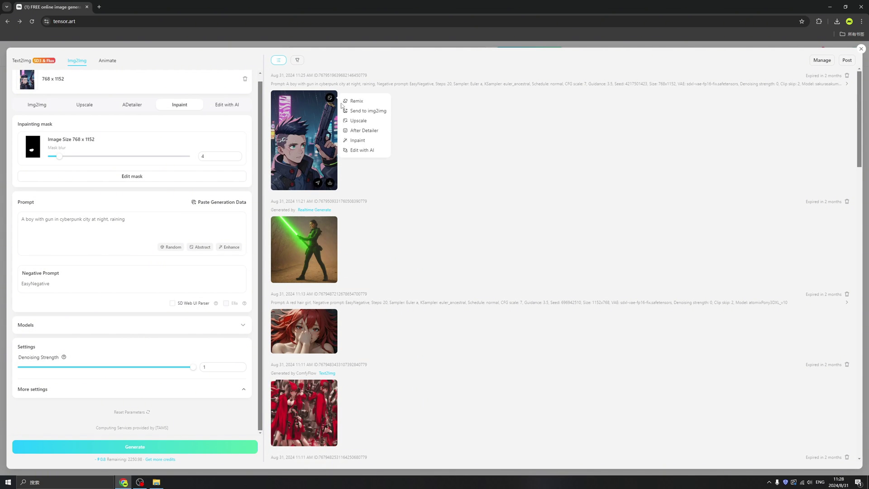
# - Generate a 2x upscale of the boy image, then close the details view and panel
pyautogui.click(369, 121)
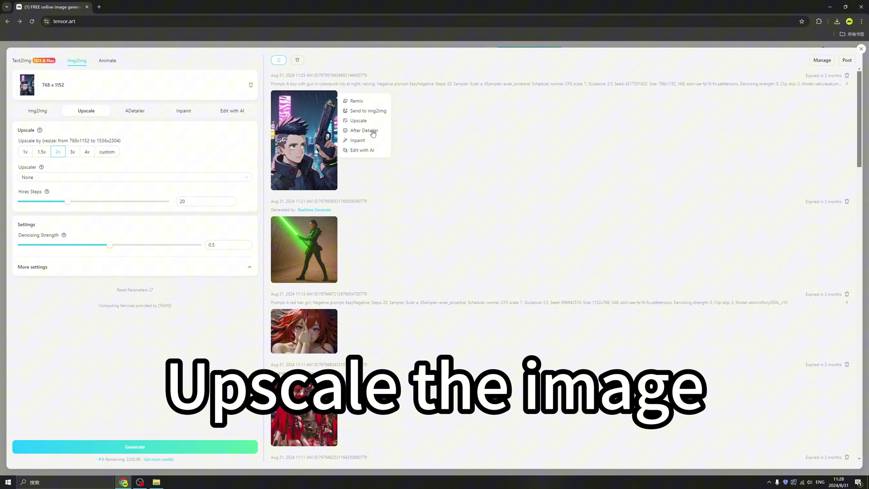
pyautogui.click(155, 448)
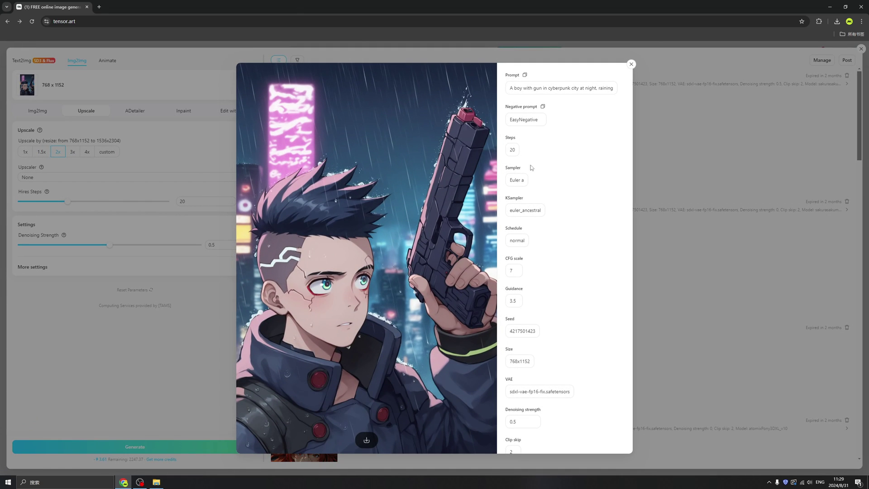
pyautogui.click(58, 54)
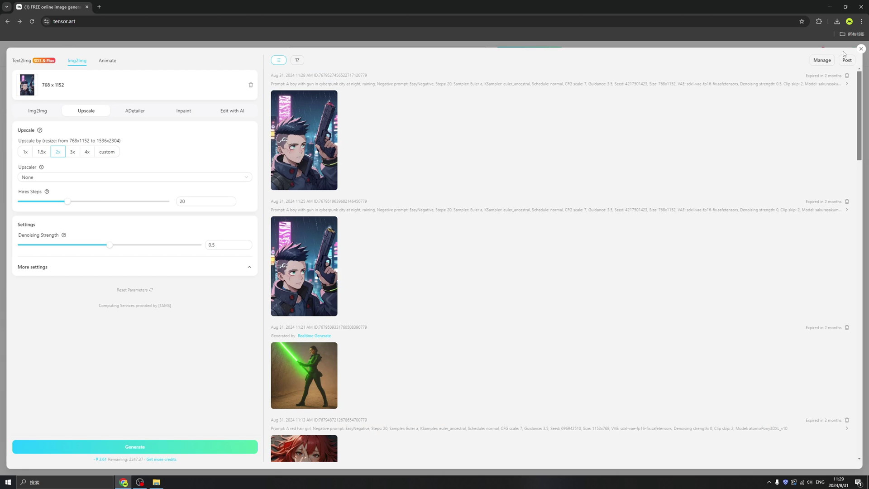
pyautogui.click(861, 49)
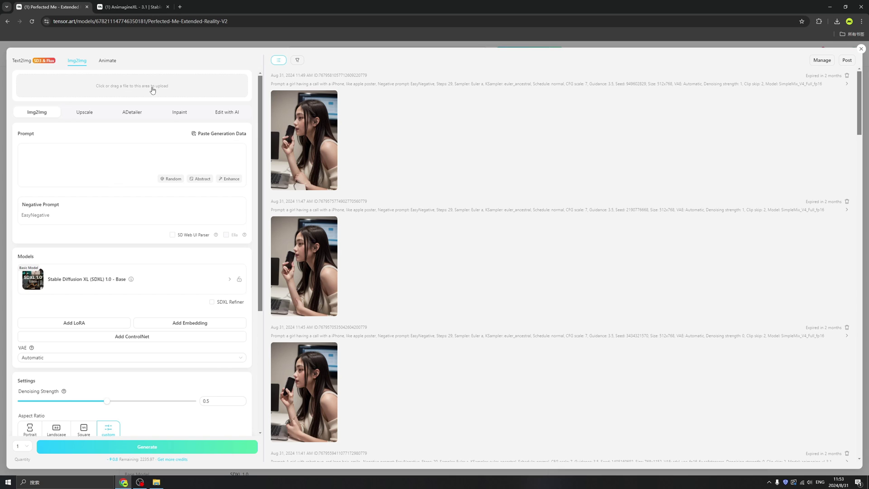
# - Upload the green-outfit girl image (928 x 1232) and type the prompt 'A girl in red, beautiful,4K,'
pyautogui.click(159, 89)
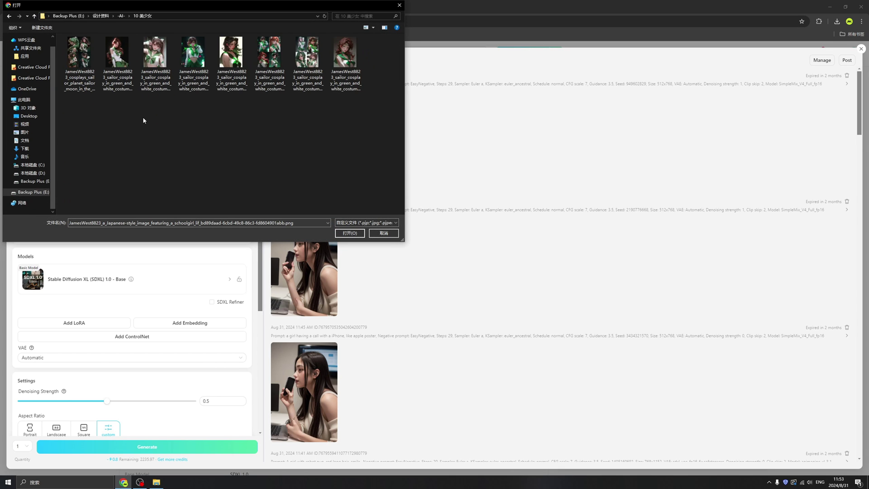
pyautogui.doubleClick(231, 53)
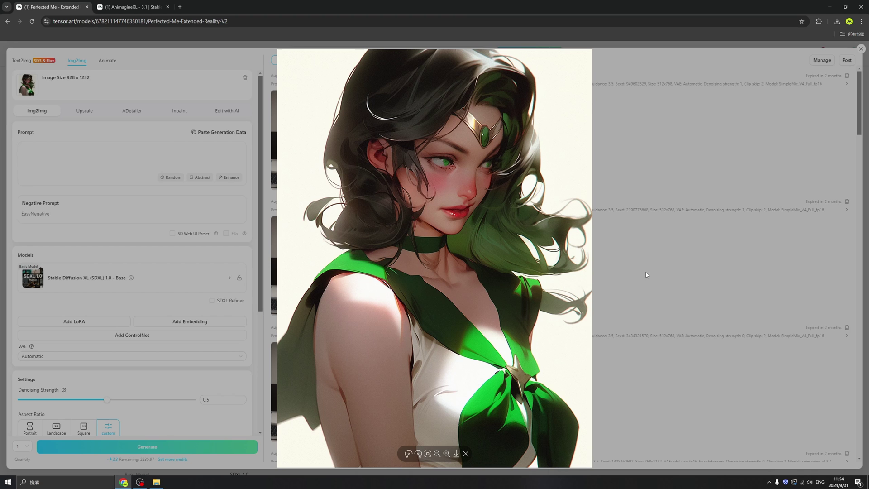
pyautogui.click(609, 253)
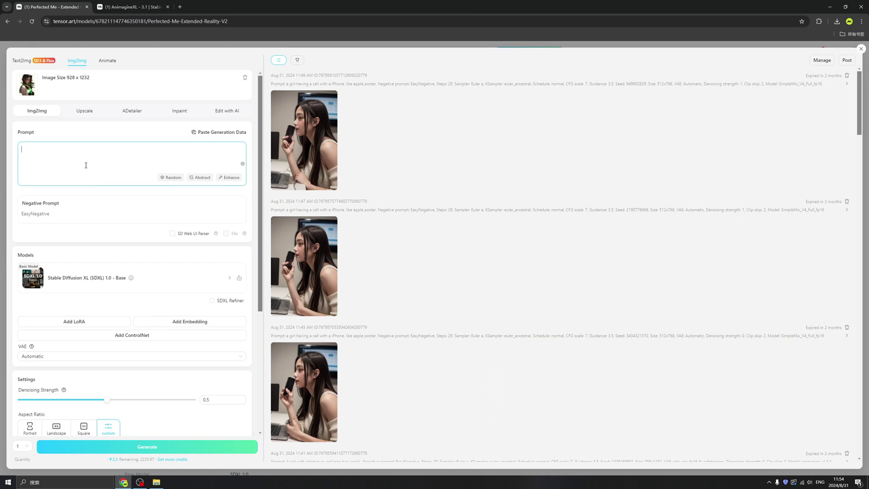
pyautogui.write('A girl in red, beautiful,4K,')
pyautogui.press('BackSpace')
# - Extend the prompt with 'with a' and choose majicMIX realistic - v7 as the base model
pyautogui.write('with a knife')
pyautogui.click(149, 257)
pyautogui.click(163, 280)
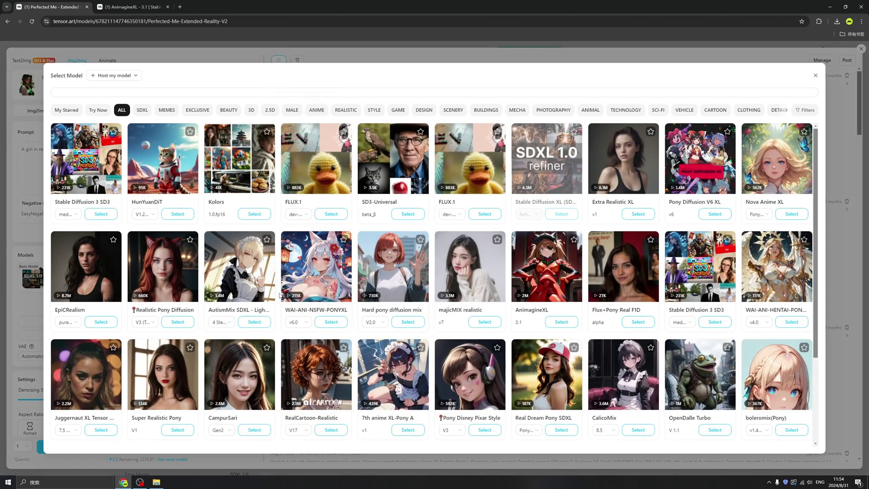
pyautogui.scroll(-3, 335, 301)
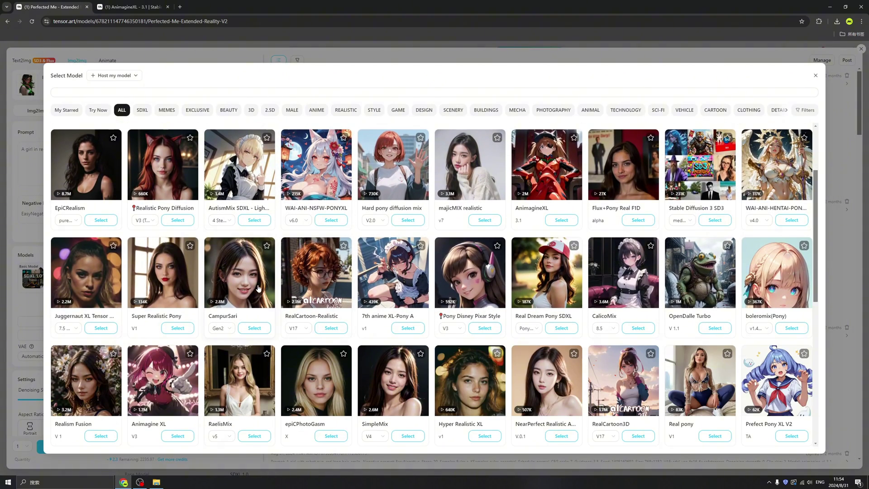
pyautogui.scroll(2, 407, 281)
pyautogui.click(459, 264)
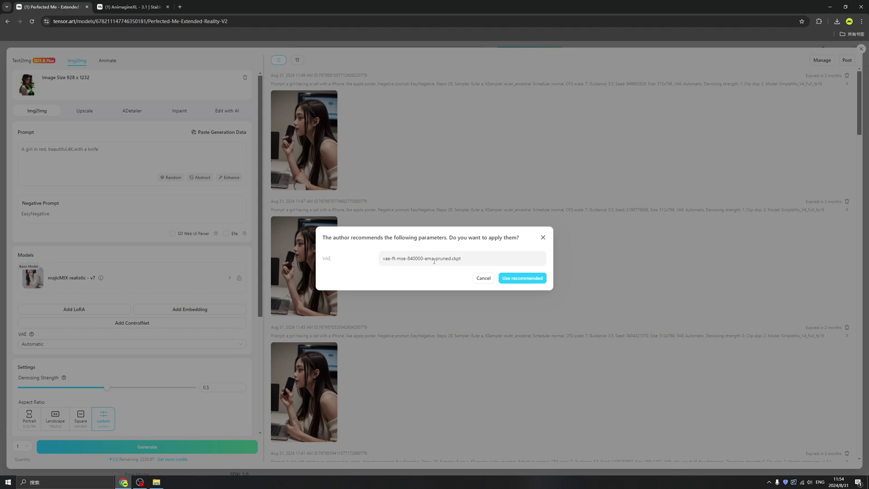
# - Apply the recommended VAE vae-ft-mse-840000-ema-pruned.ckpt and set the aspect ratio to Portrait
pyautogui.click(514, 279)
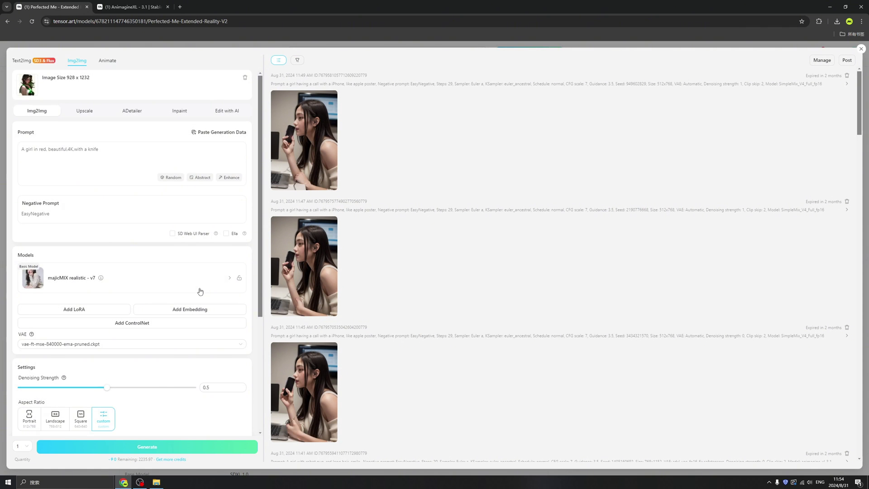
pyautogui.scroll(-3, 189, 299)
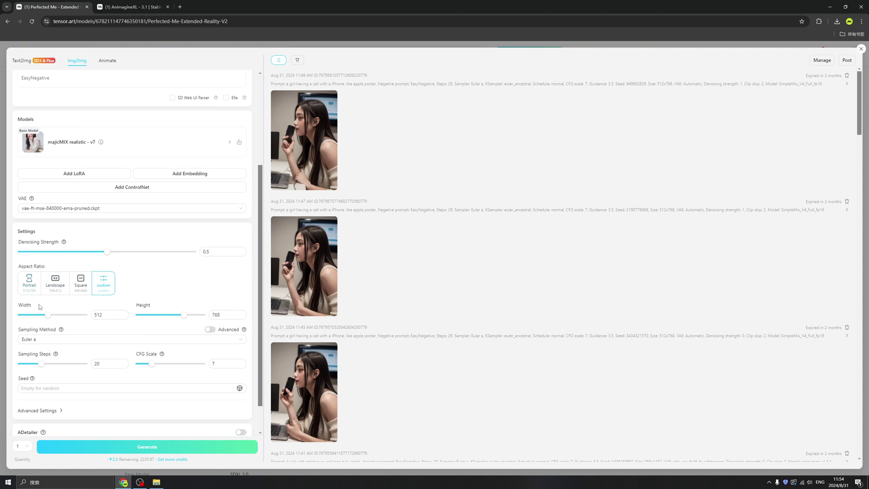
pyautogui.click(29, 283)
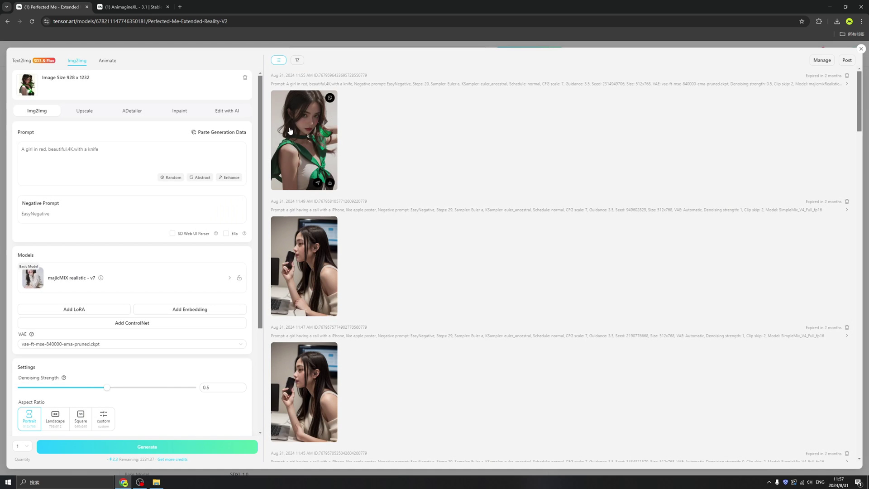
# - View the new green-scarf image at full size and review its generation parameters
pyautogui.click(301, 136)
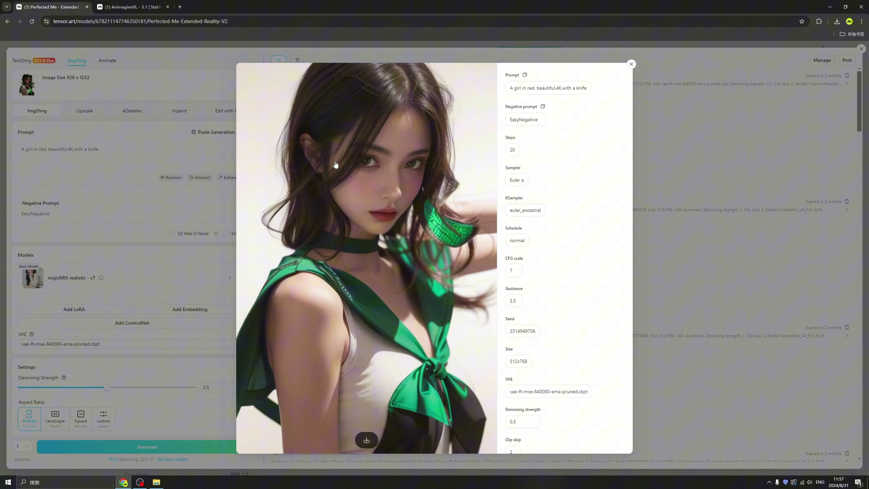
pyautogui.click(60, 91)
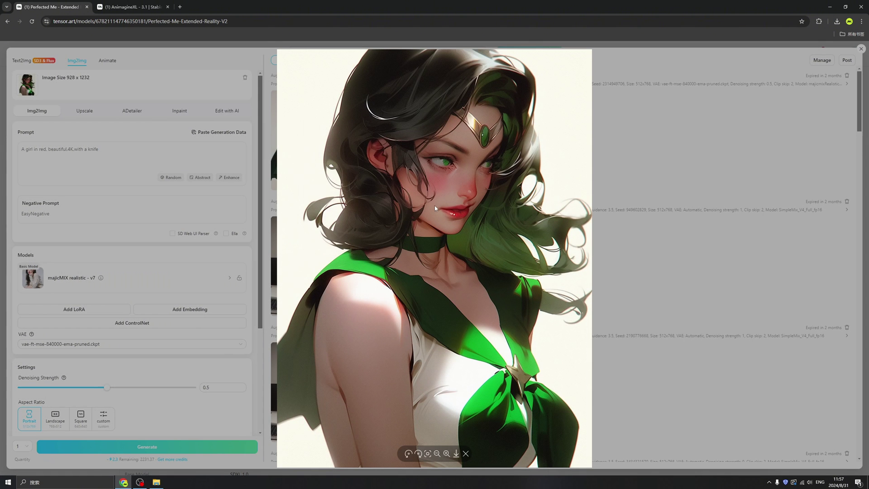
pyautogui.click(625, 161)
pyautogui.click(323, 161)
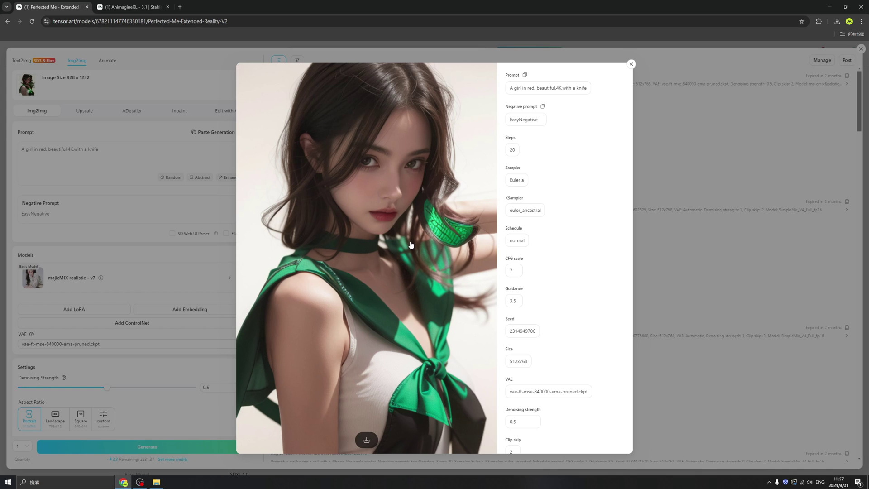
pyautogui.click(652, 171)
pyautogui.click(307, 163)
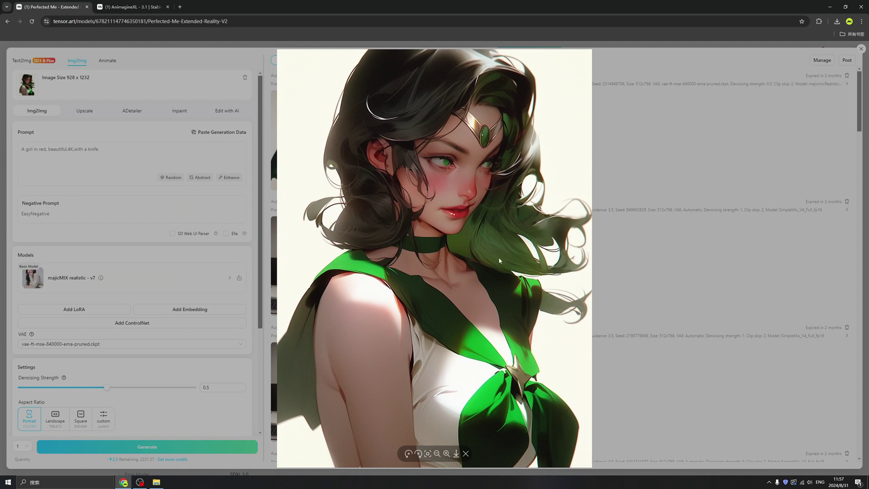
pyautogui.click(629, 215)
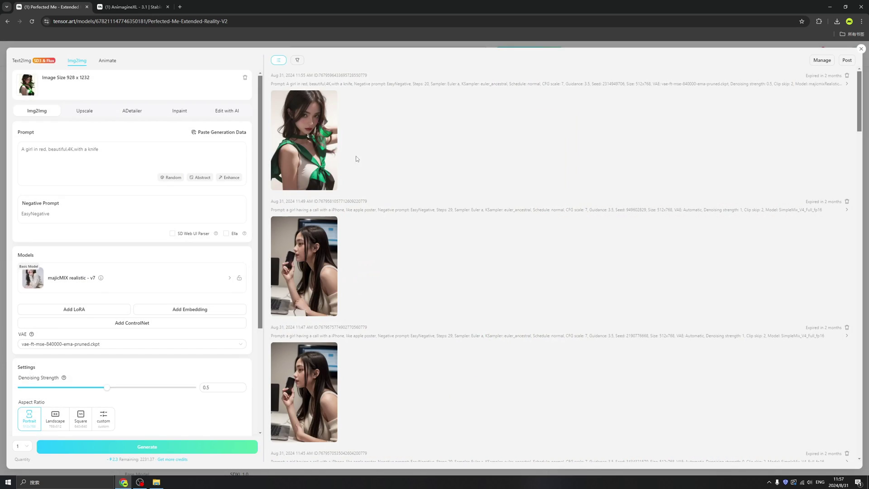
pyautogui.click(356, 156)
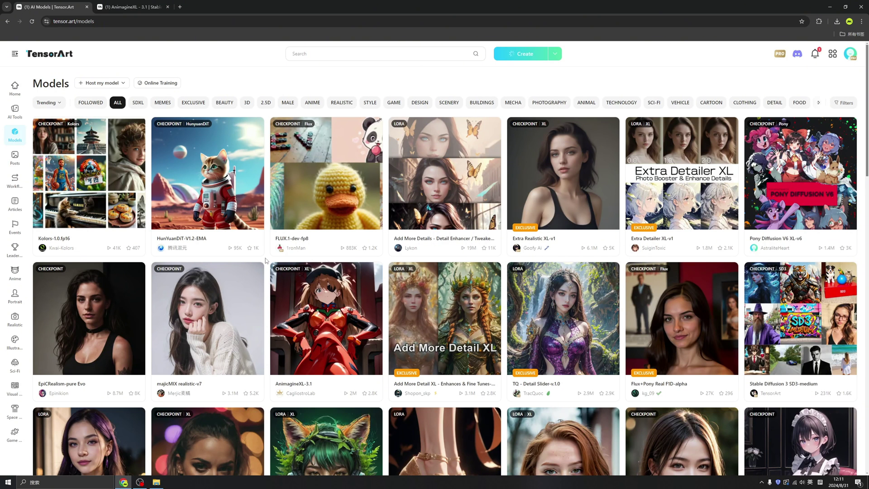
# - Open the majicMIX realistic - v7 model page and launch it in the Text2Img generator
pyautogui.click(221, 310)
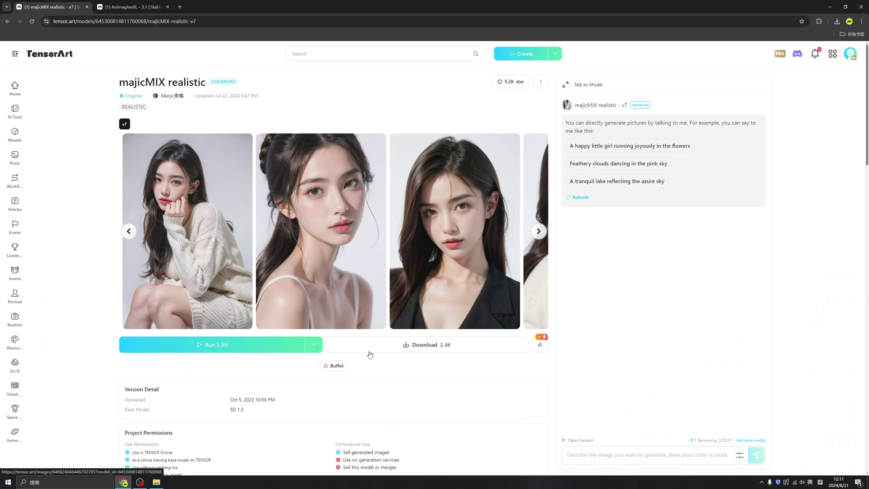
pyautogui.scroll(-3, 389, 361)
pyautogui.scroll(-3, 388, 358)
pyautogui.scroll(7, 378, 344)
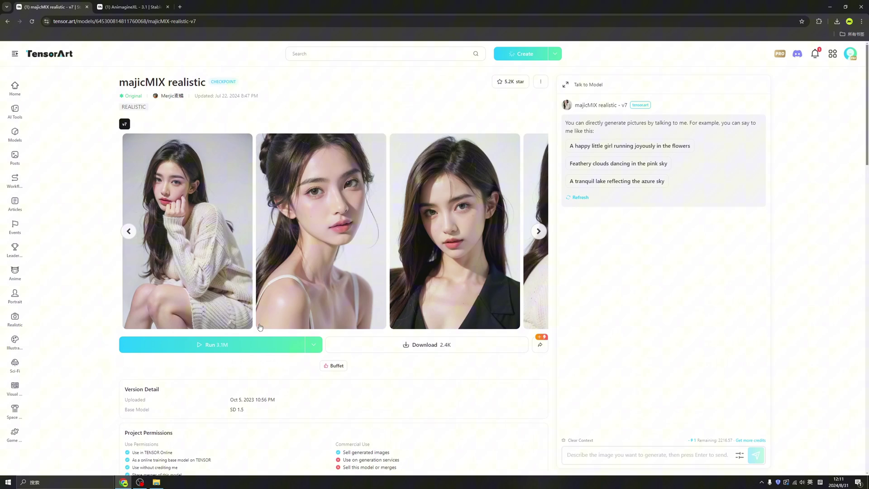
pyautogui.click(234, 348)
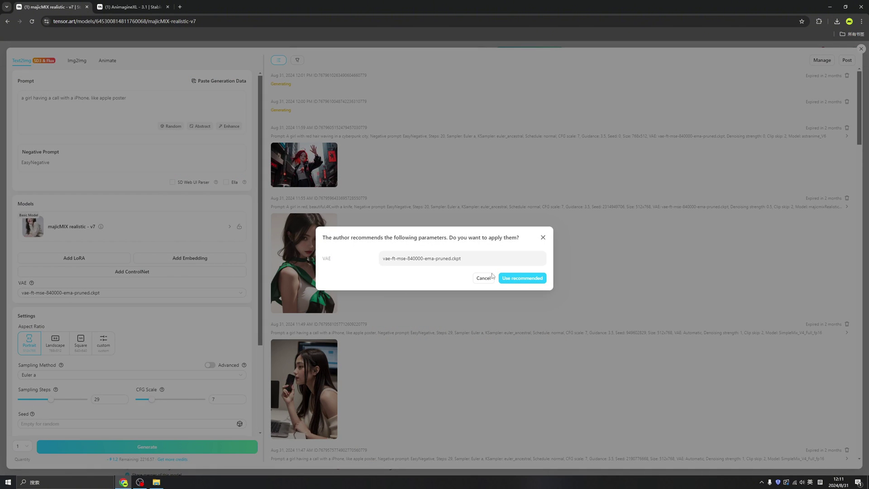
# - Dismiss the VAE offer, replace the prompt with 'A girl in red', and bring up the ControlNet types
pyautogui.click(520, 280)
pyautogui.click(111, 104)
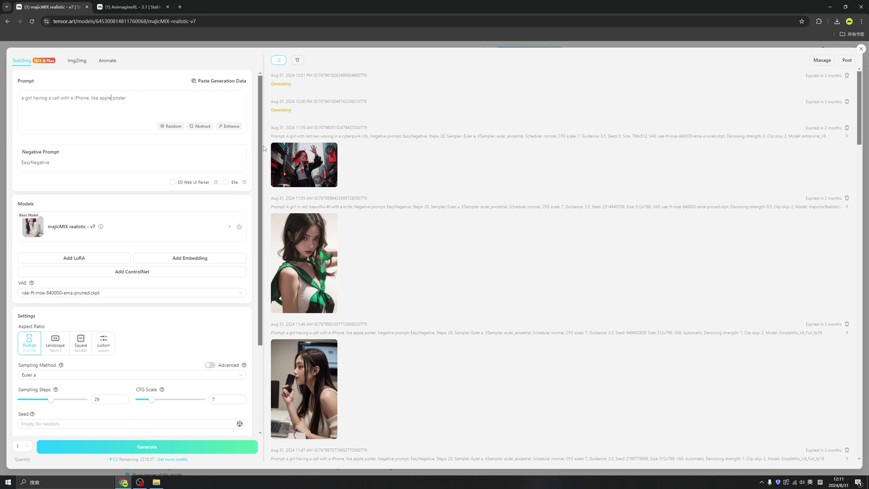
pyautogui.hotkey('ctrl', 'a')
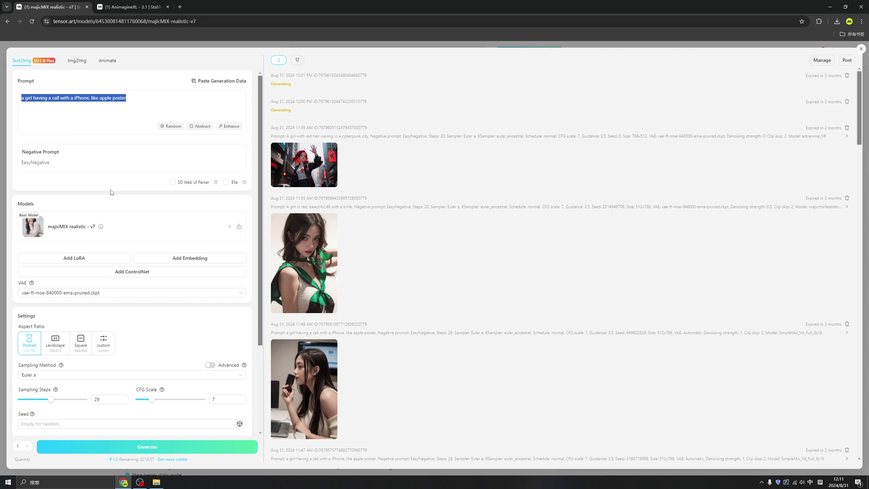
pyautogui.write('A girl in red')
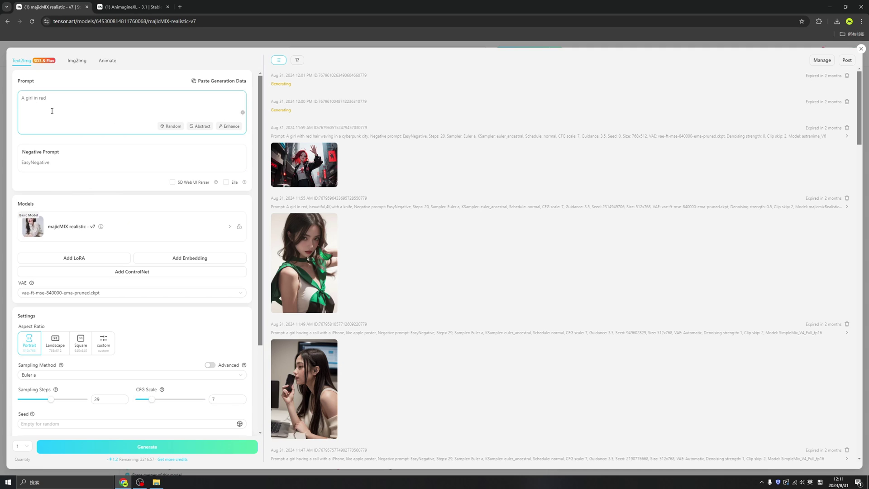
pyautogui.click(132, 272)
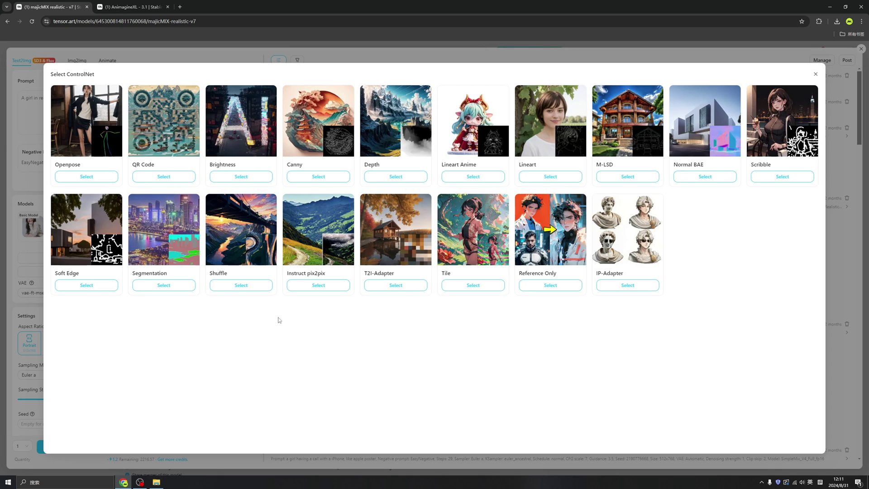
# - Add an Openpose ControlNet from the running-pose reference photo at weight 2
pyautogui.click(87, 177)
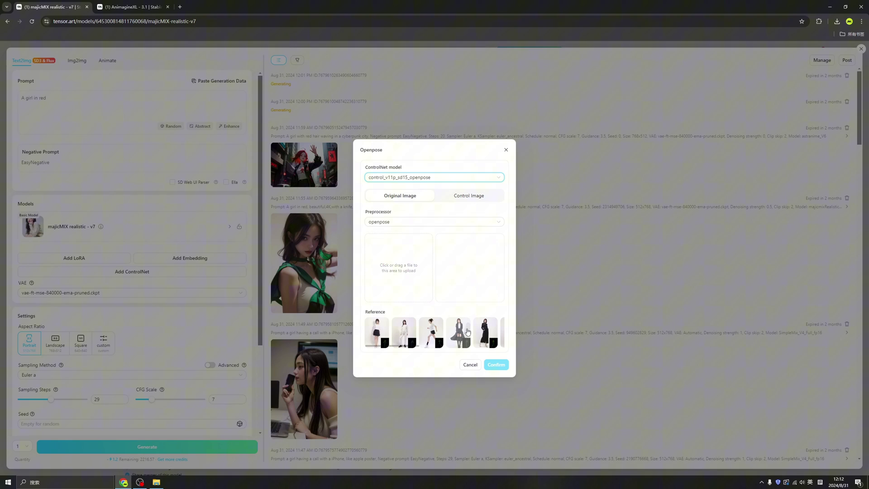
pyautogui.click(430, 335)
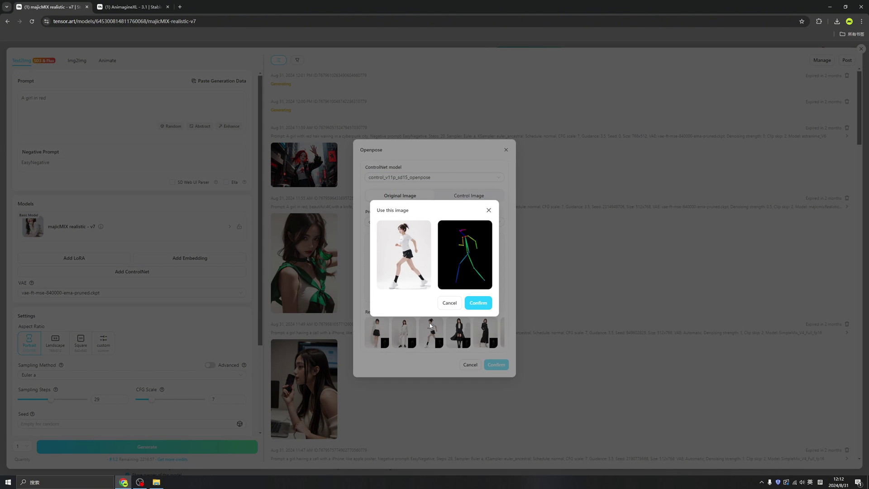
pyautogui.click(478, 303)
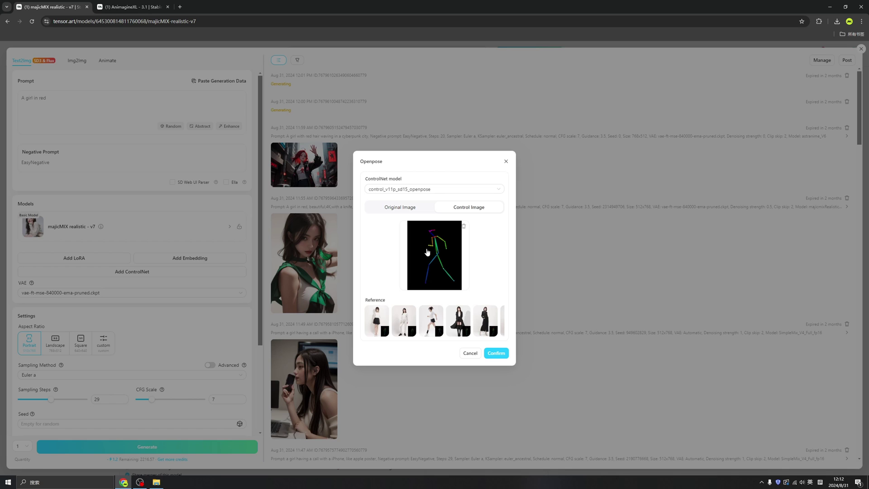
pyautogui.click(496, 353)
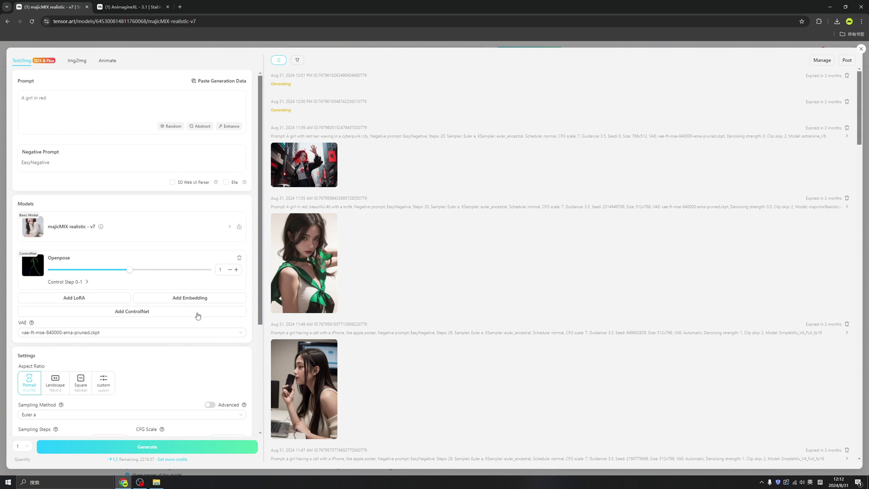
pyautogui.click(193, 270)
pyautogui.moveTo(193, 270); pyautogui.dragTo(209, 269)
# - Inspect the generated red-dress girl image and the full-size Openpose skeleton
pyautogui.scroll(-2, 136, 327)
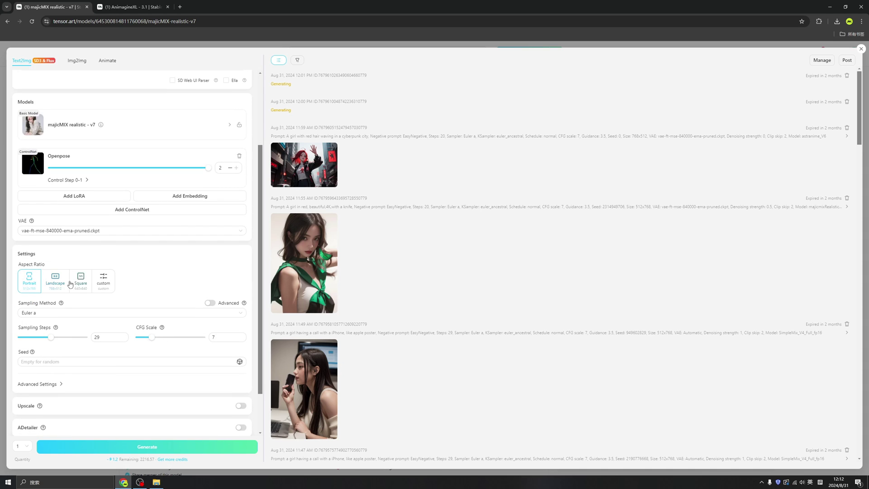
pyautogui.scroll(1, 154, 407)
pyautogui.click(304, 138)
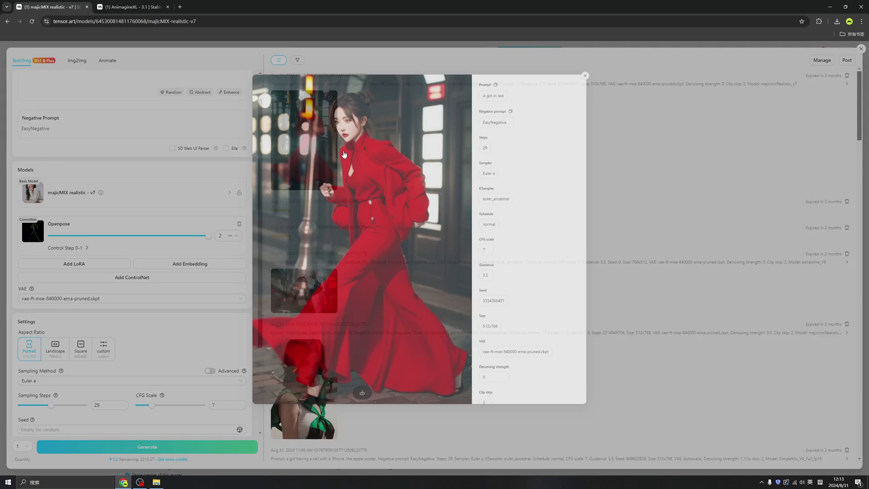
pyautogui.click(167, 222)
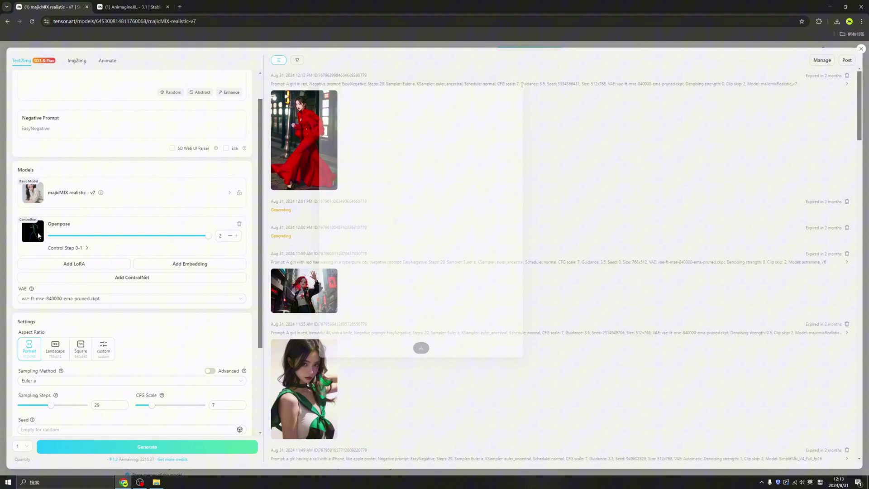
pyautogui.click(170, 246)
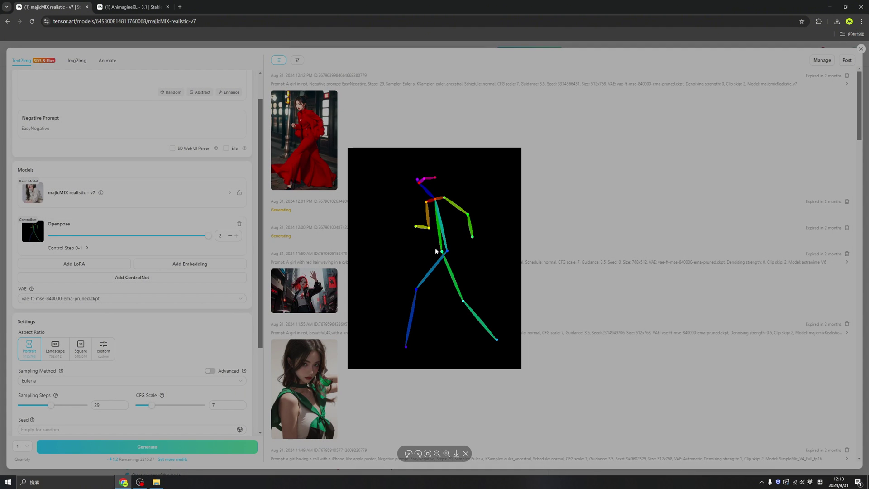
pyautogui.click(564, 209)
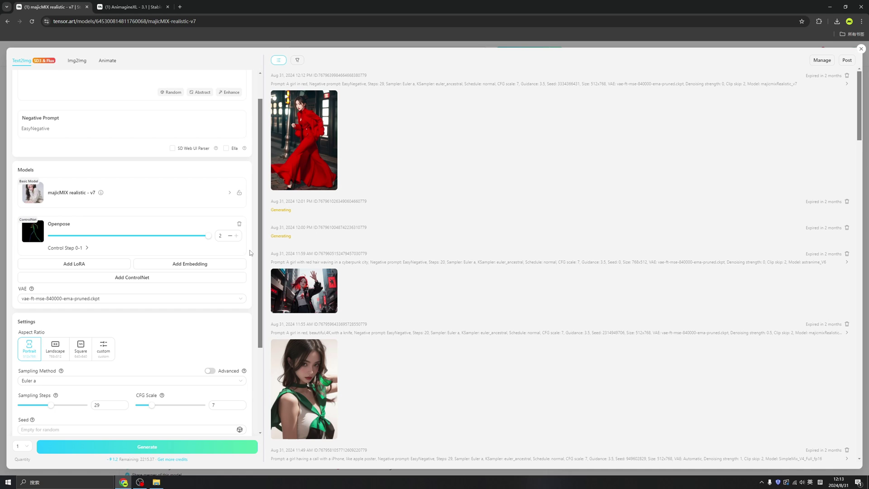
# - Replace the Openpose control with a QR Code ControlNet using the uploaded UX Bootcamp image
pyautogui.click(240, 224)
pyautogui.click(149, 273)
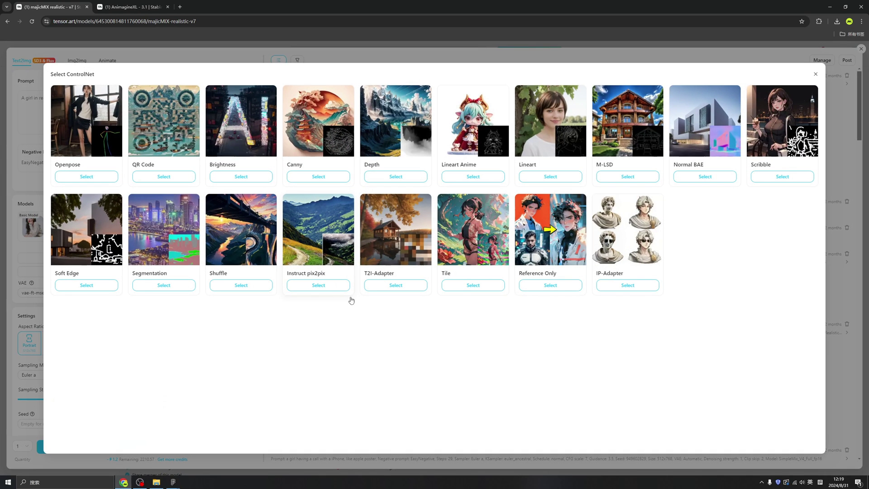
pyautogui.click(164, 177)
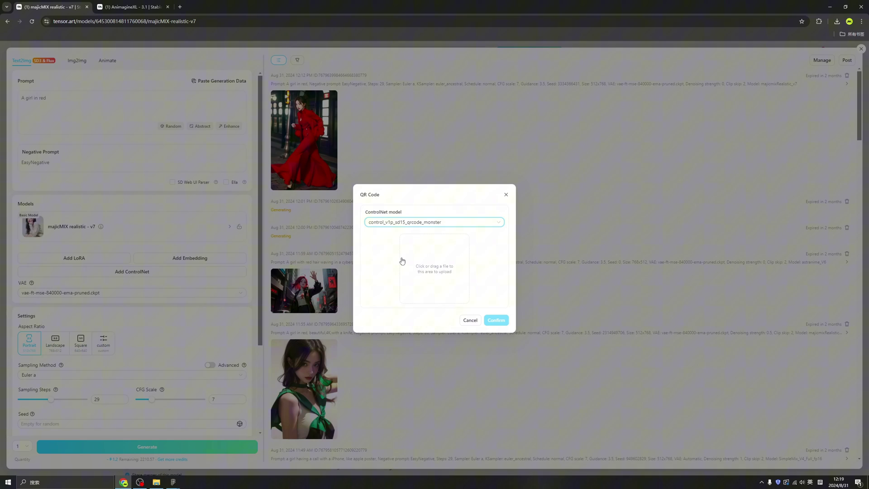
pyautogui.click(438, 273)
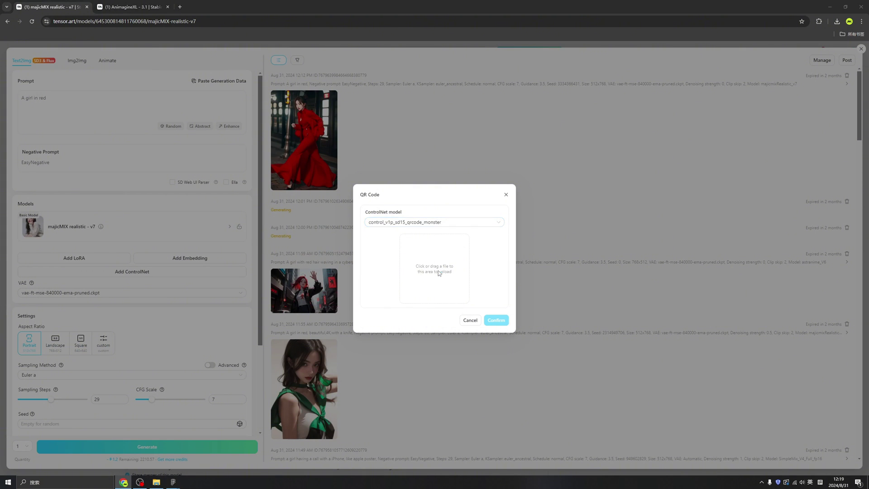
pyautogui.press('Return')
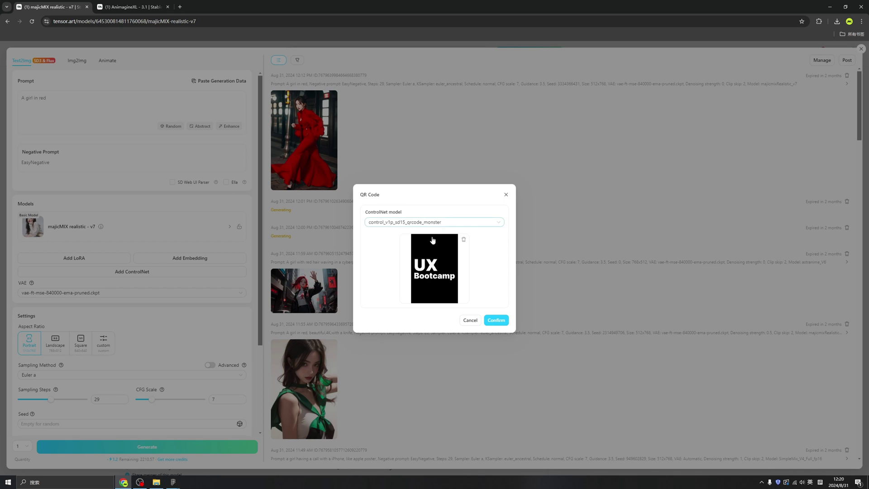
pyautogui.click(496, 320)
# - Set the QR Code control weight to 1.8 and generate the image
pyautogui.click(183, 270)
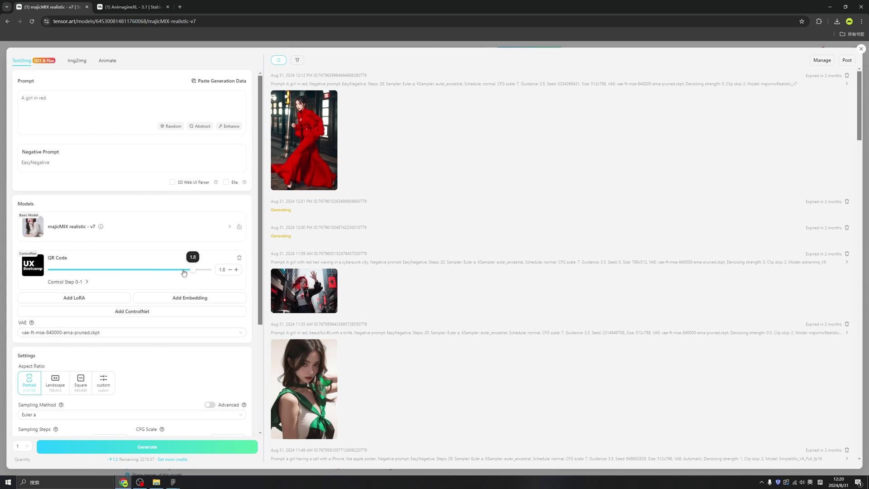
pyautogui.moveTo(183, 272)
pyautogui.mouseDown()
pyautogui.moveTo(144, 271)
pyautogui.moveTo(192, 270)
pyautogui.mouseUp()
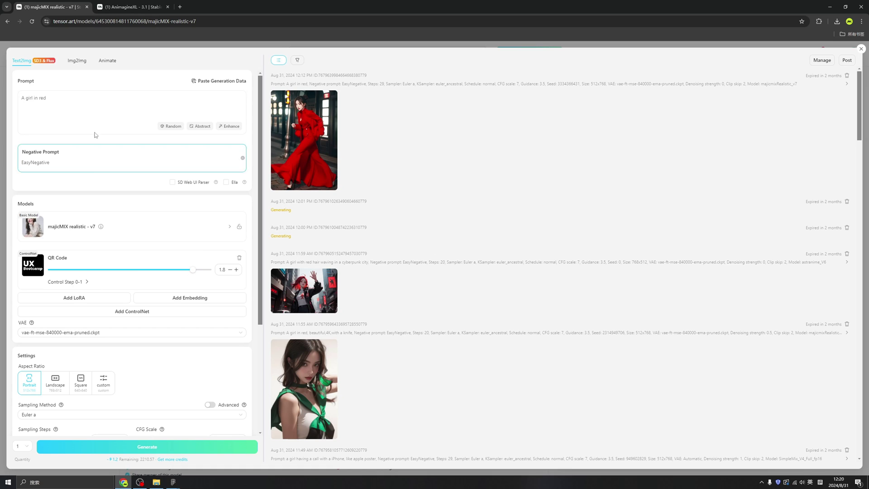
pyautogui.click(142, 449)
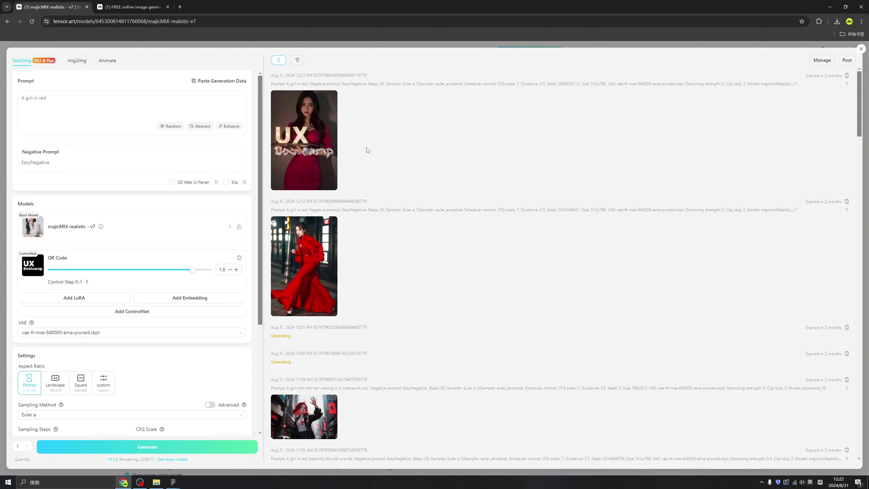
# - Enlarge the newest QR-guided generated image to inspect it
pyautogui.click(329, 154)
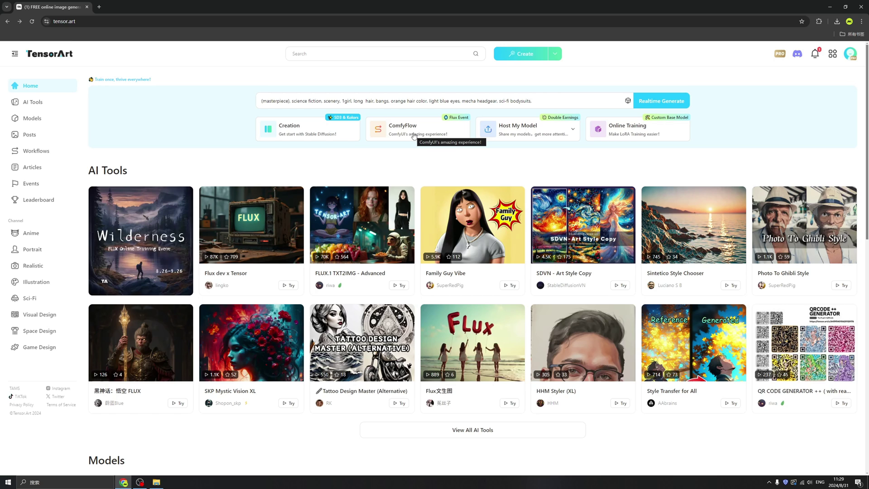
# - Open ComfyFlow and create a new workflow from the Text2Img template
pyautogui.click(414, 135)
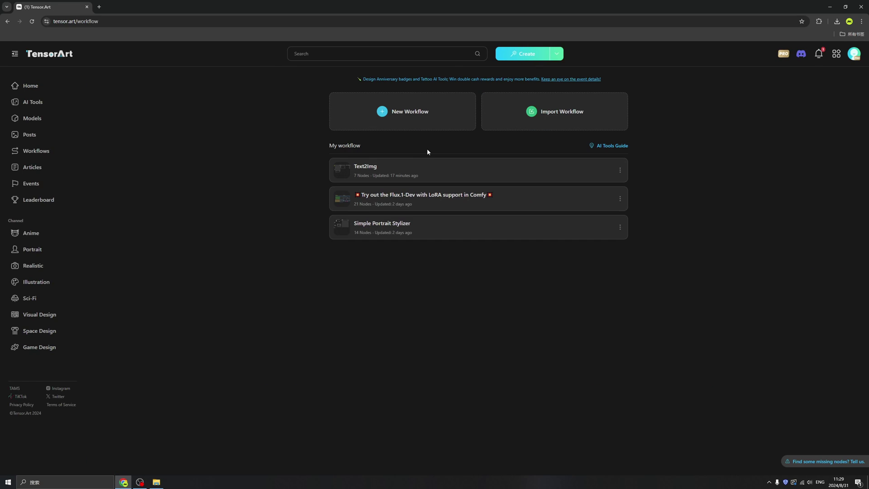
pyautogui.click(421, 115)
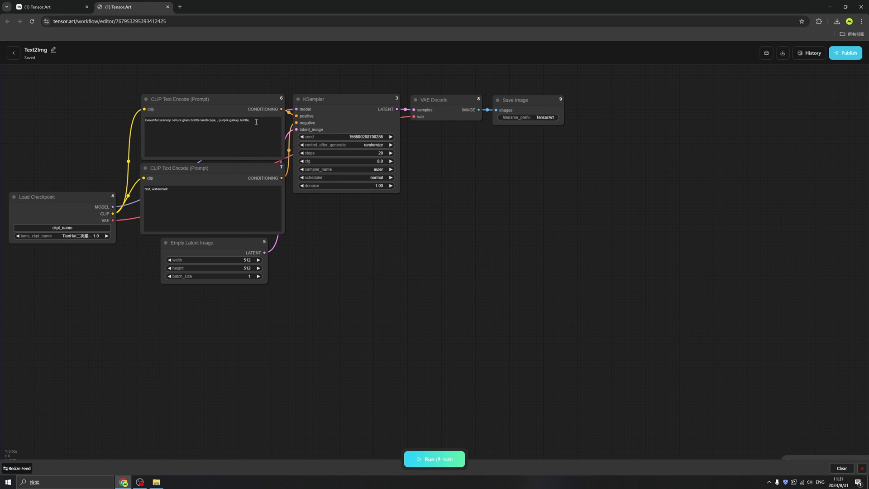
# - Replace the positive prompt with 'A boy with gun in cyberpunk city at night with rain, with red glasses'
pyautogui.click(245, 129)
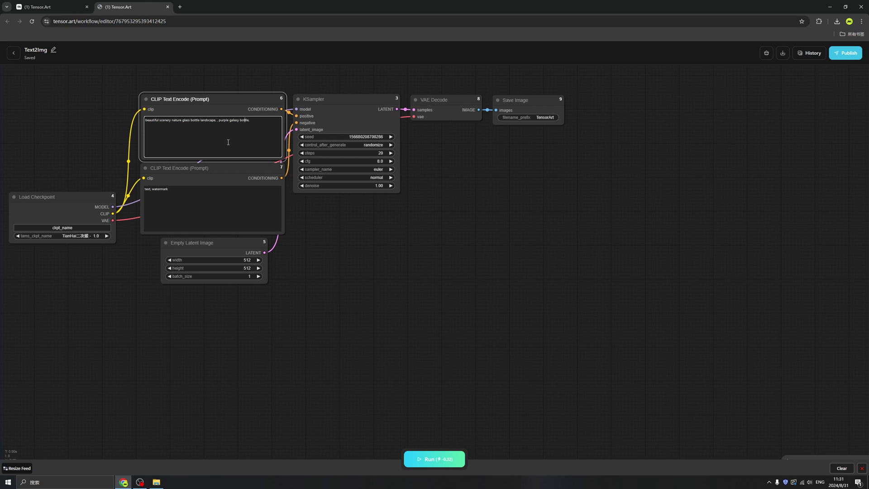
pyautogui.hotkey('ctrl', 'a')
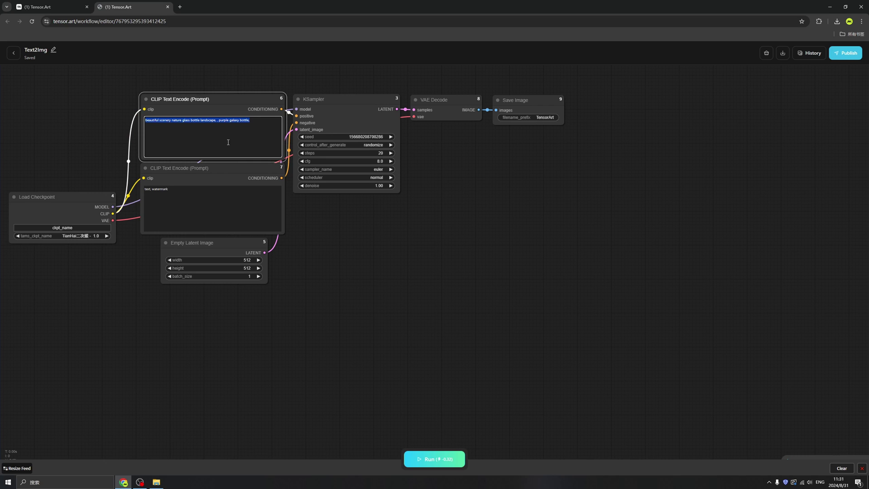
pyautogui.write('A boy with gun in cyberpunk city at night with ra')
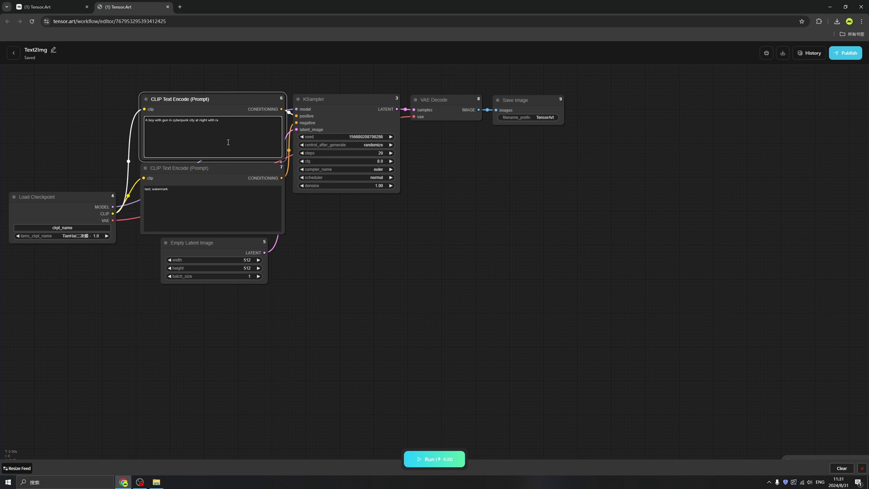
pyautogui.write('in, with red glasses')
pyautogui.click(272, 214)
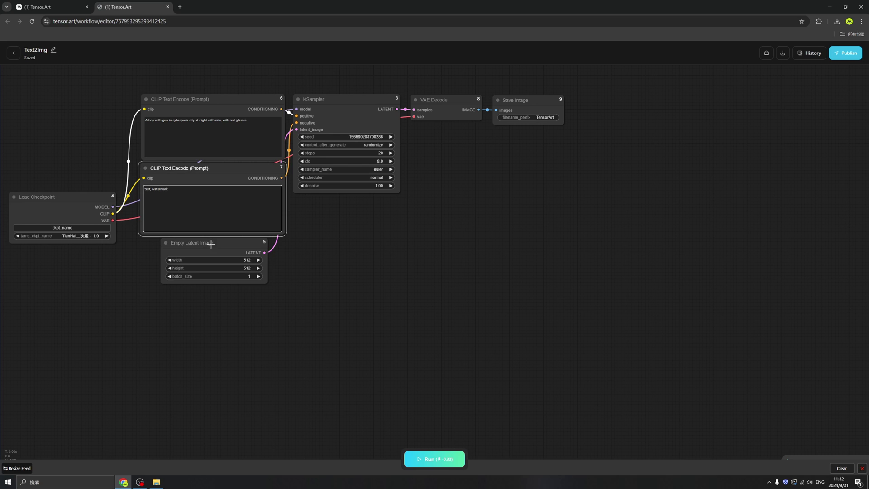
# - Set the Empty Latent Image width to 2048
pyautogui.moveTo(233, 245); pyautogui.dragTo(238, 251)
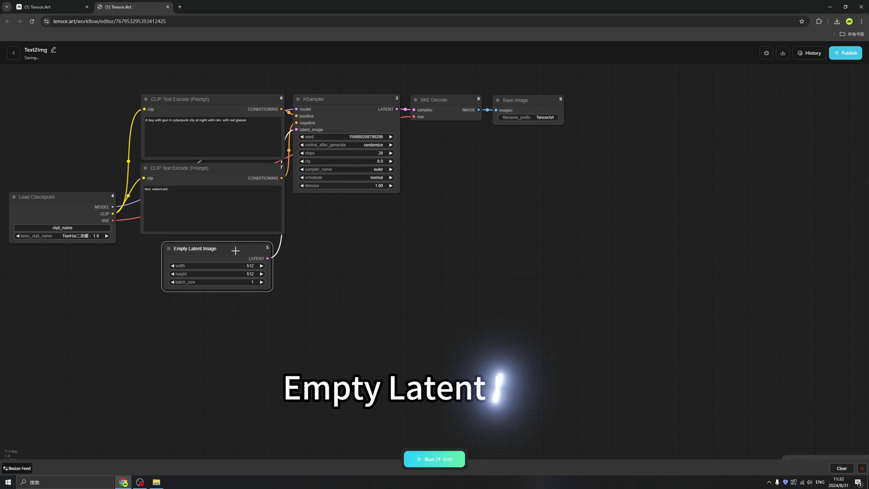
pyautogui.click(253, 266)
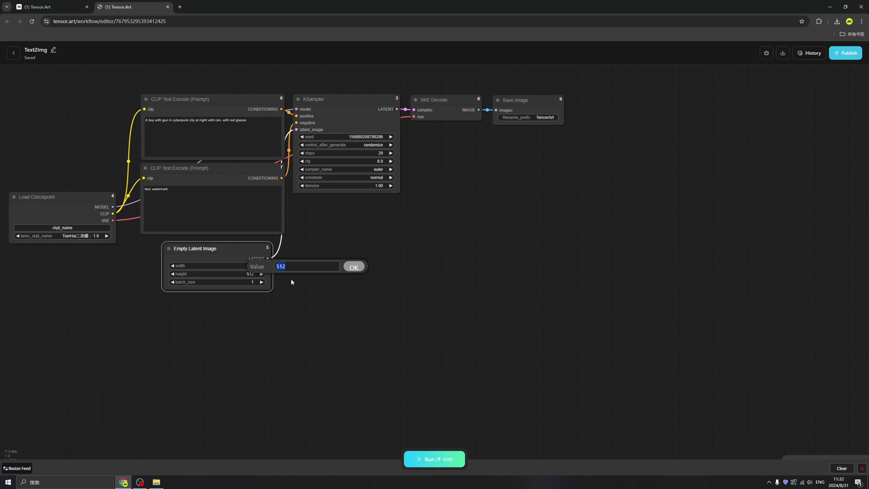
pyautogui.write('2048')
pyautogui.press('Return')
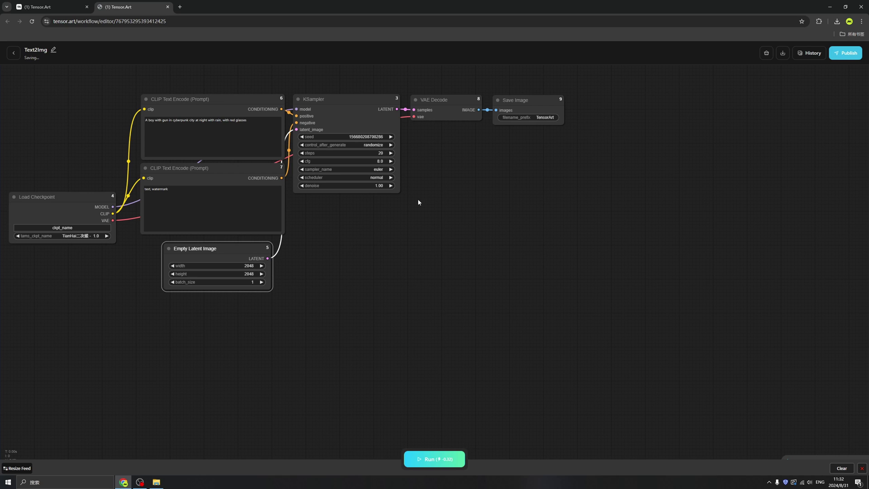
pyautogui.click(77, 229)
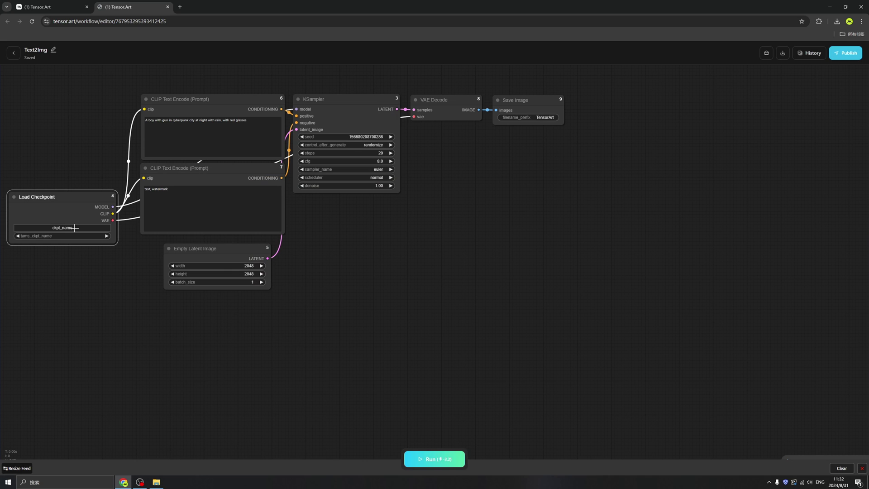
# - Load the 21ST CENTURY SCHIZOID ARTIST - Cyber Life checkpoint from the MALE model category
pyautogui.click(75, 227)
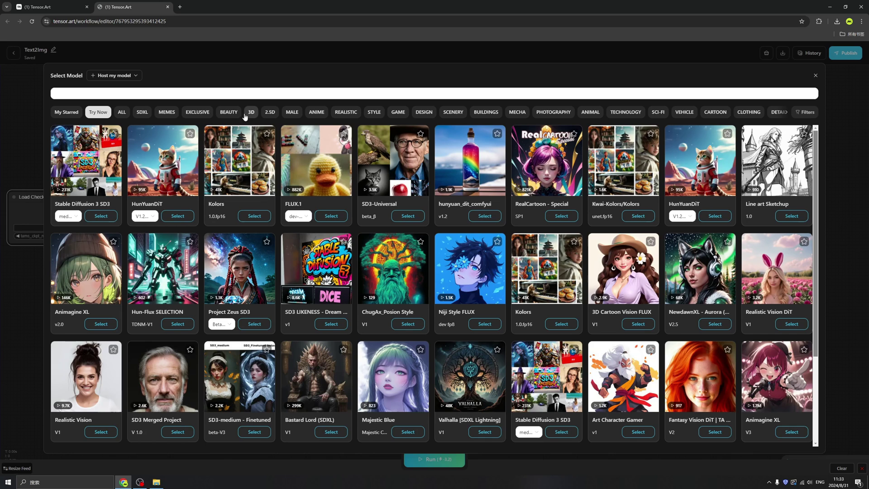
pyautogui.click(292, 112)
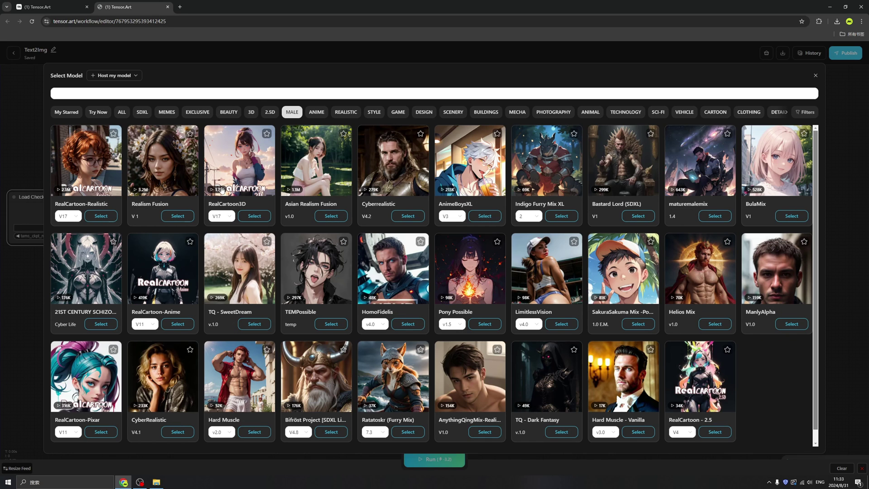
pyautogui.click(96, 269)
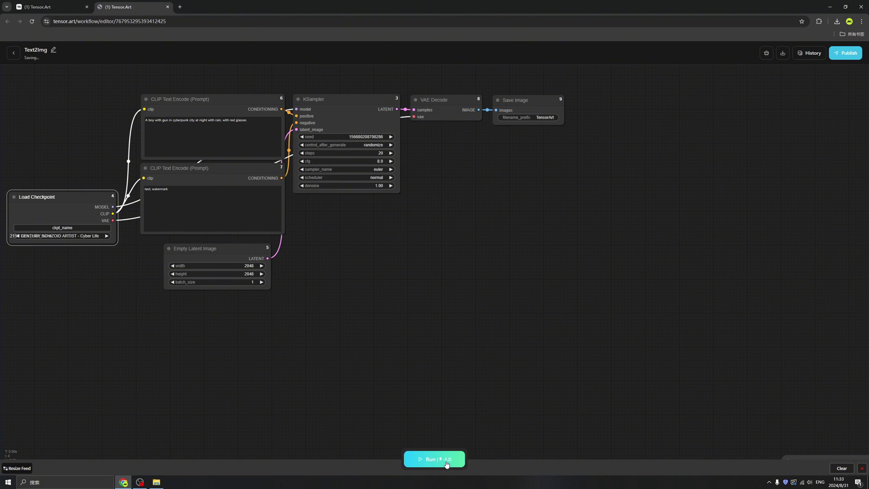
# - Run the workflow, view the cyberpunk boy render, and return to the My workflow list
pyautogui.click(446, 463)
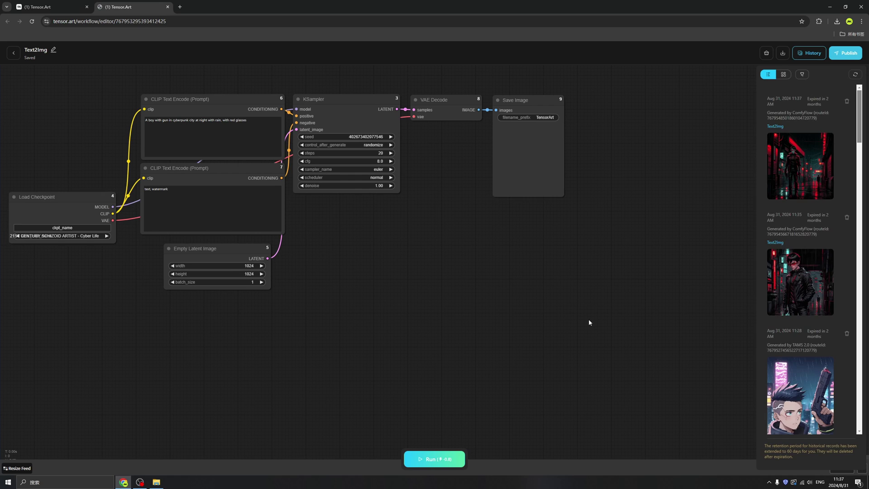
pyautogui.click(800, 281)
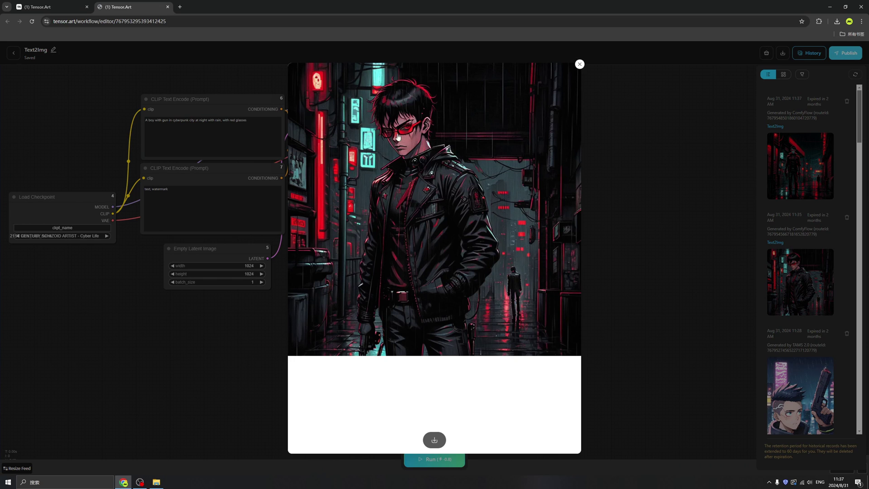
pyautogui.click(631, 289)
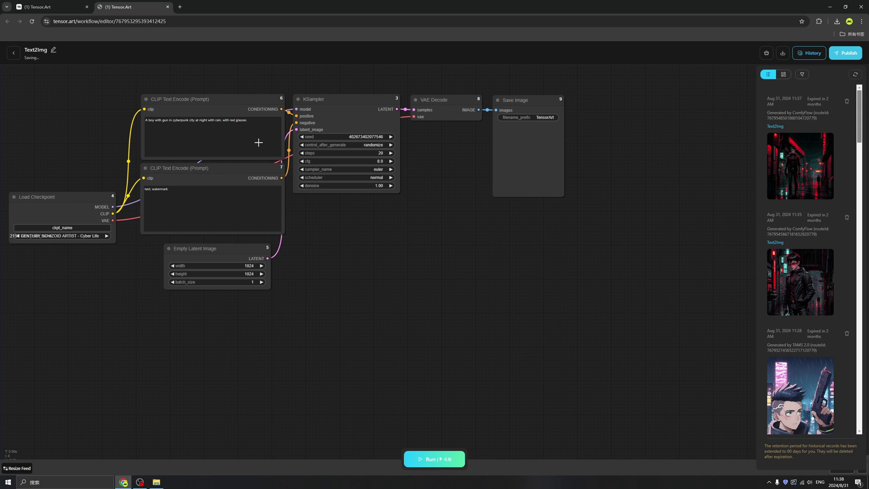
pyautogui.click(14, 53)
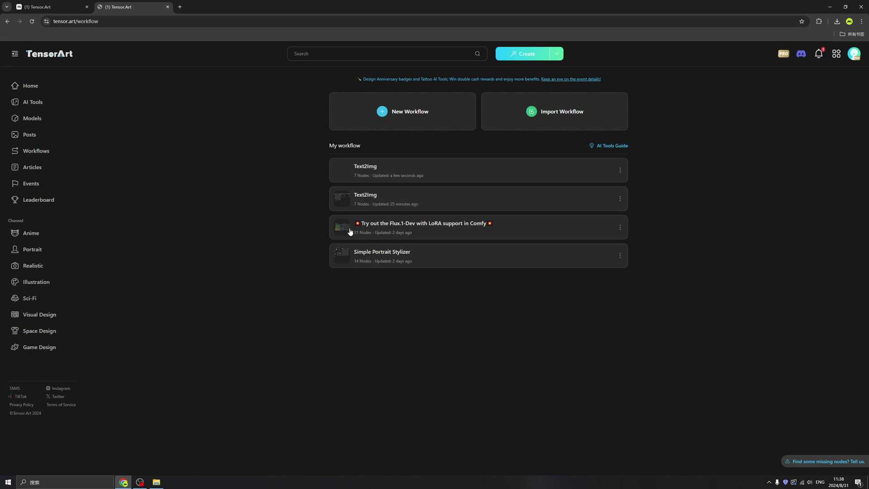